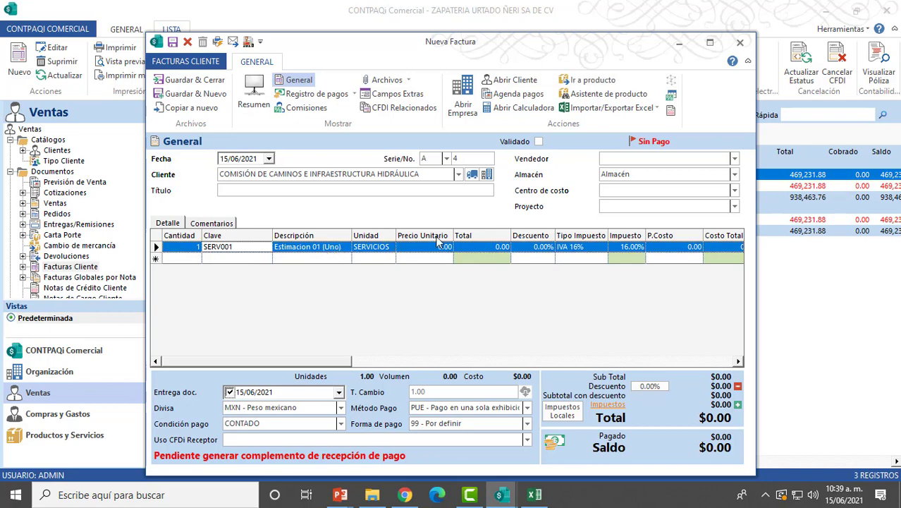
Consult the estimate amount in the FACT. EST. 01 workbook and set the SERV001 line's unit price to 591,957.07 in the invoice.
{"action": "left_click", "coordinate": [535, 496]}
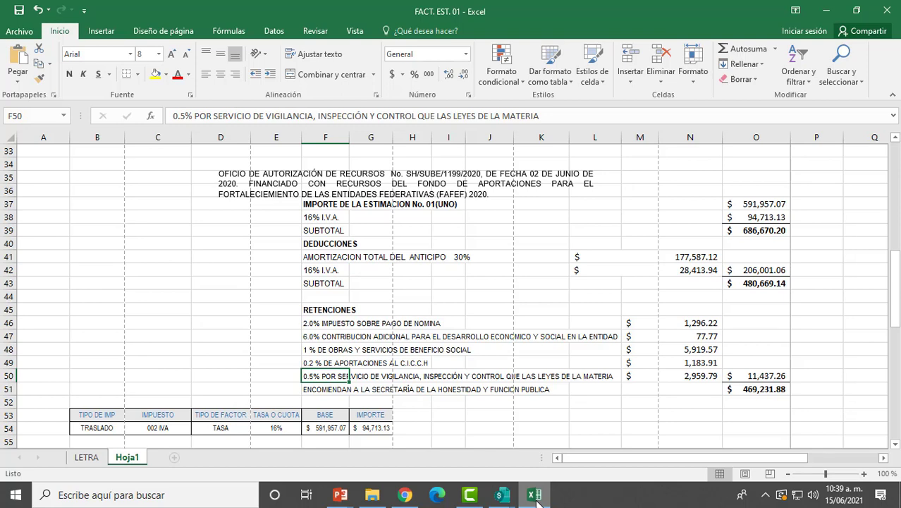
{"action": "left_click", "coordinate": [534, 496]}
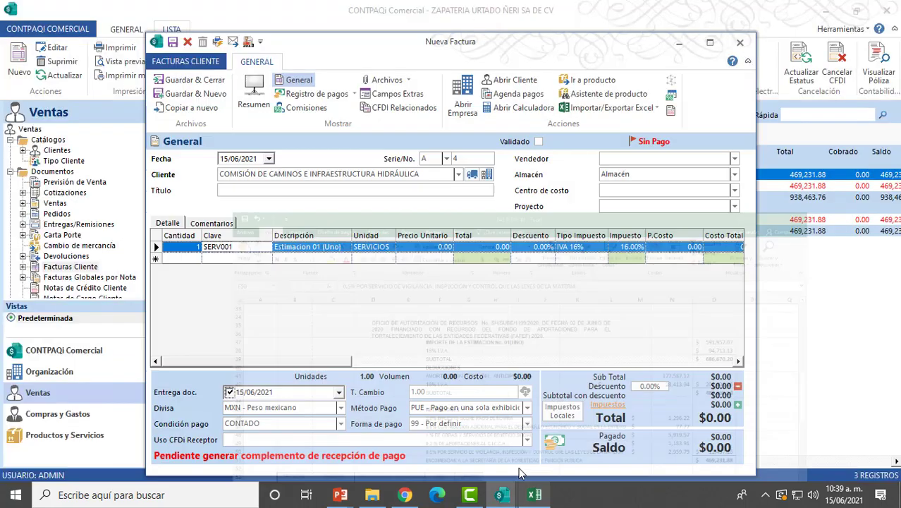
{"action": "left_click", "coordinate": [425, 247]}
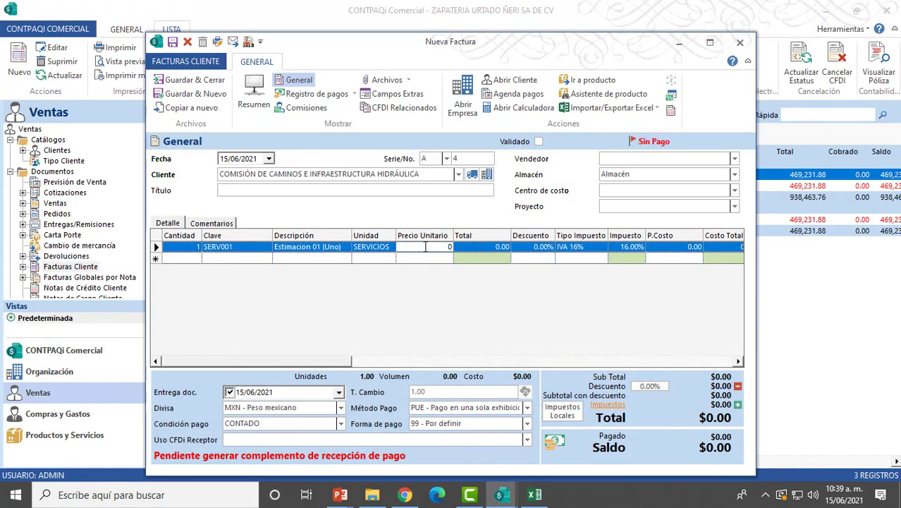
{"action": "key", "text": "BackSpace"}
{"action": "type", "text": "591,957.07"}
{"action": "key", "text": "Return"}
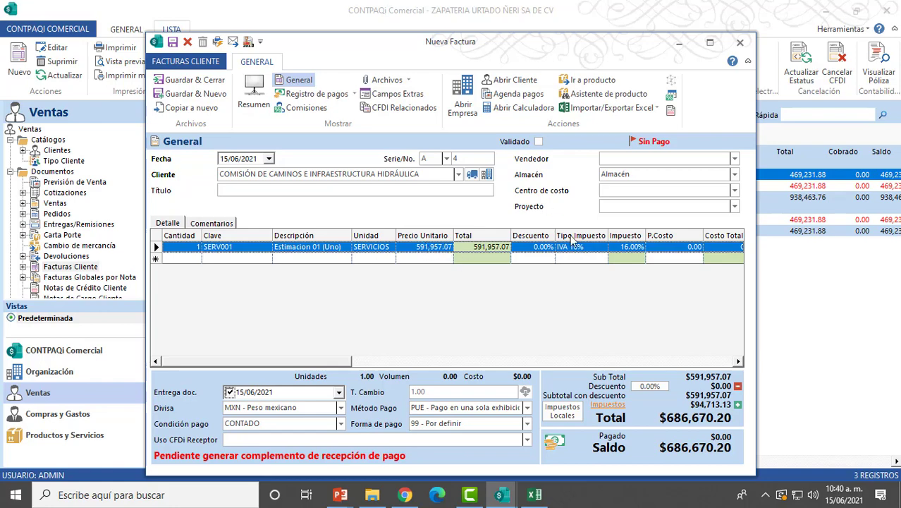
Check the advance amortization rate in the workbook and set the SERV001 line's discount to 30%.
{"action": "left_click", "coordinate": [534, 496]}
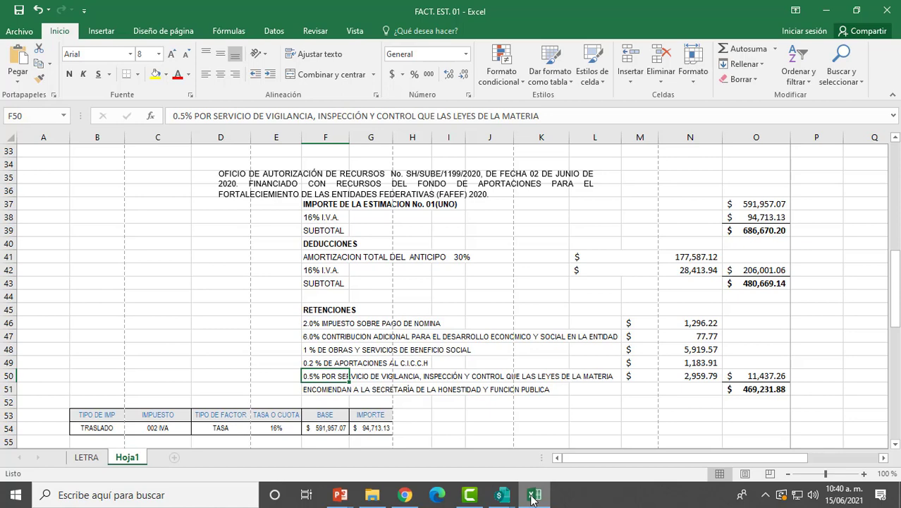
{"action": "left_click", "coordinate": [534, 498]}
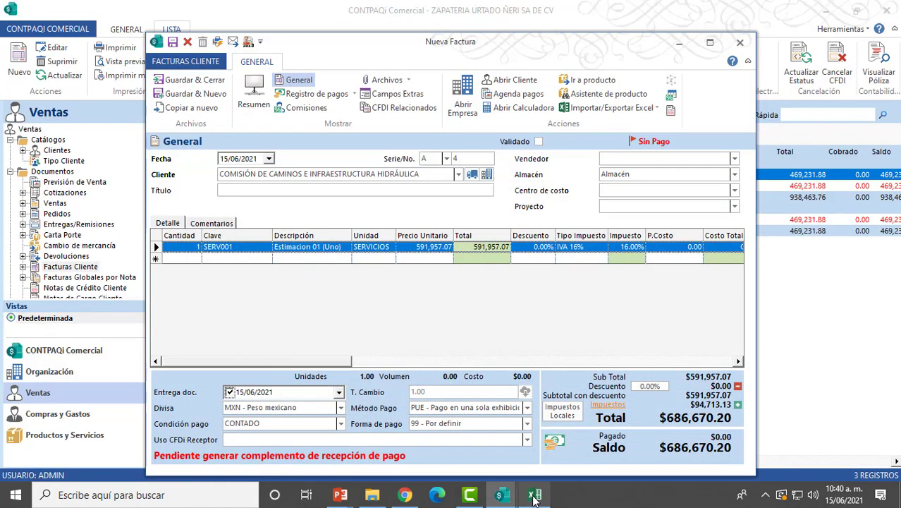
{"action": "left_click", "coordinate": [548, 247]}
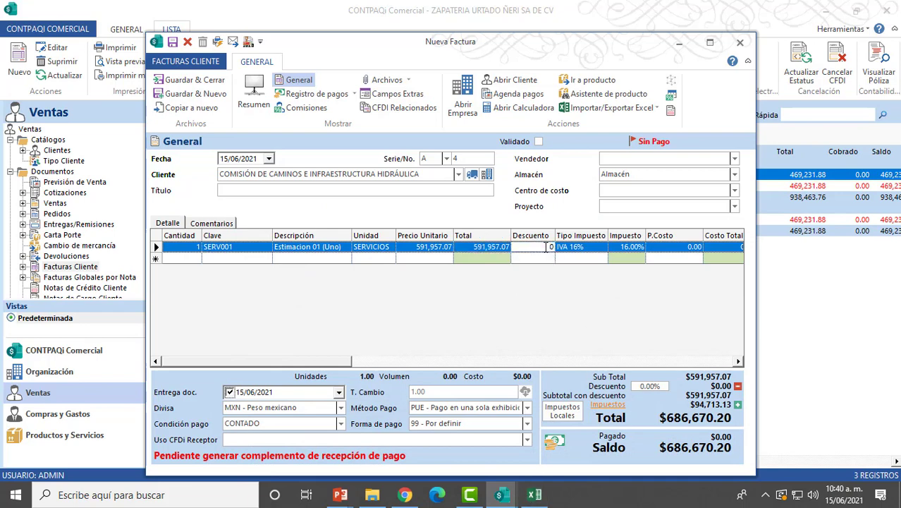
{"action": "type", "text": "30"}
{"action": "key", "text": "Return"}
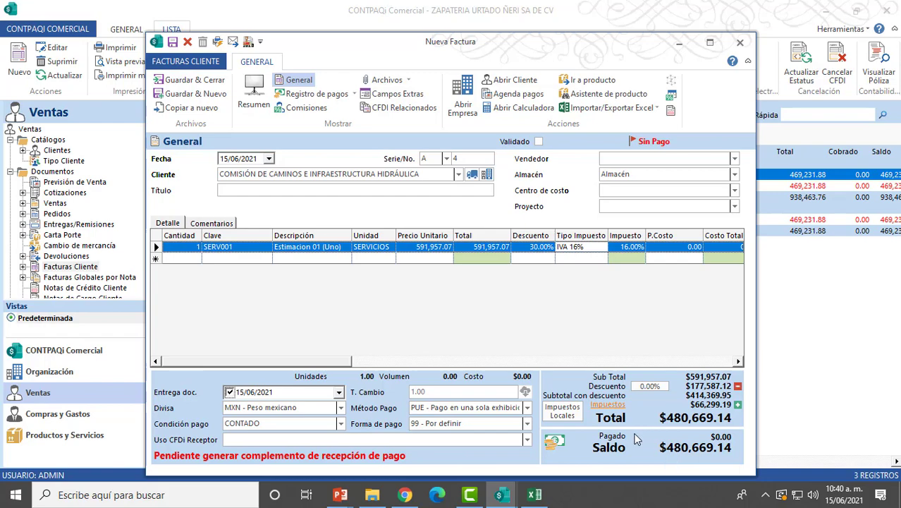
Switch to the Excel workbook and review the subtotal after deductions, the retentions list, the net total and the description text.
{"action": "left_click", "coordinate": [533, 499]}
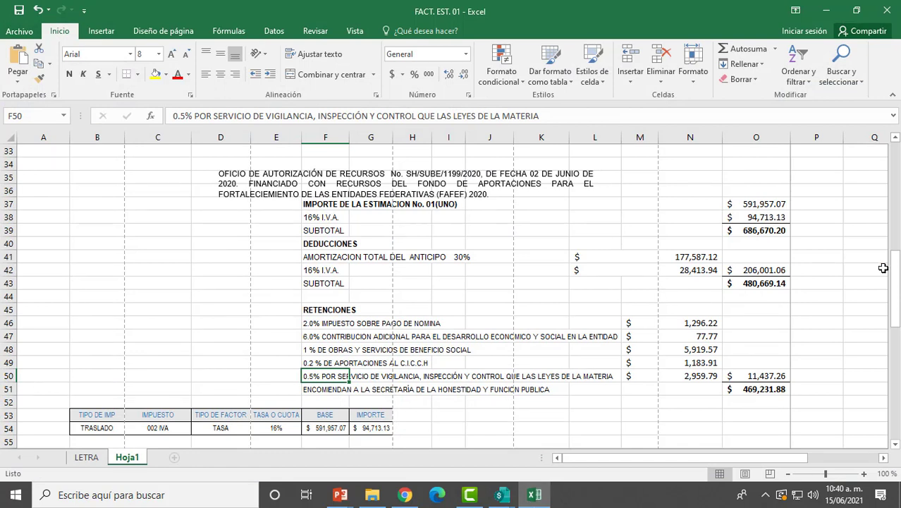
{"action": "left_click", "coordinate": [775, 284]}
{"action": "scroll", "coordinate": [670, 313], "scroll_direction": "down", "scroll_amount": 1}
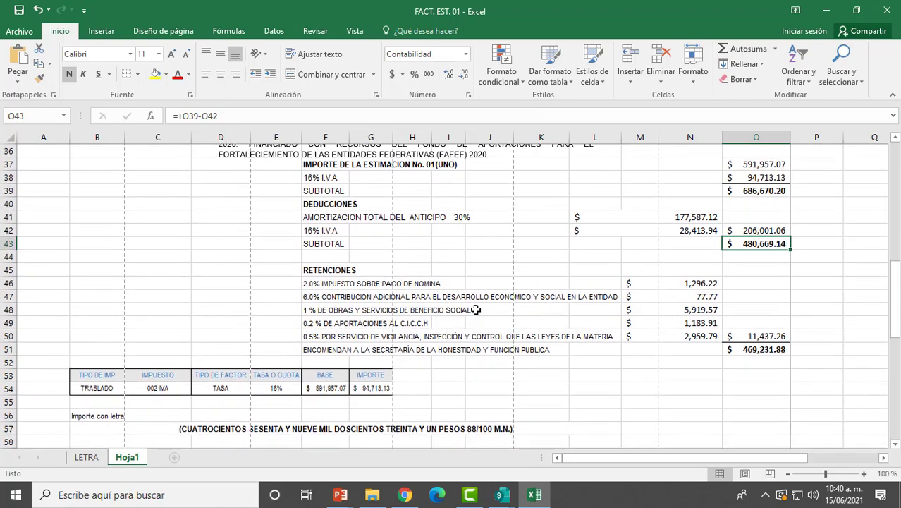
{"action": "left_click_drag", "start_coordinate": [323, 270], "coordinate": [600, 347]}
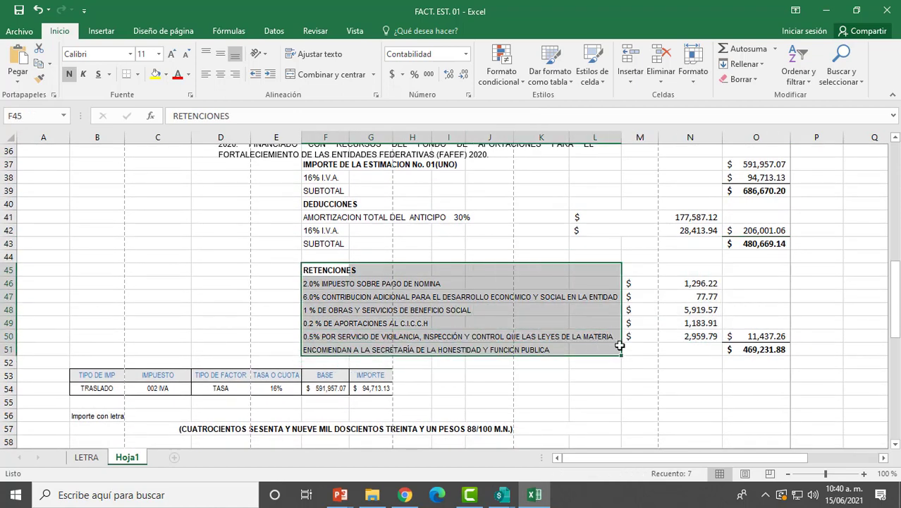
{"action": "left_click", "coordinate": [753, 350]}
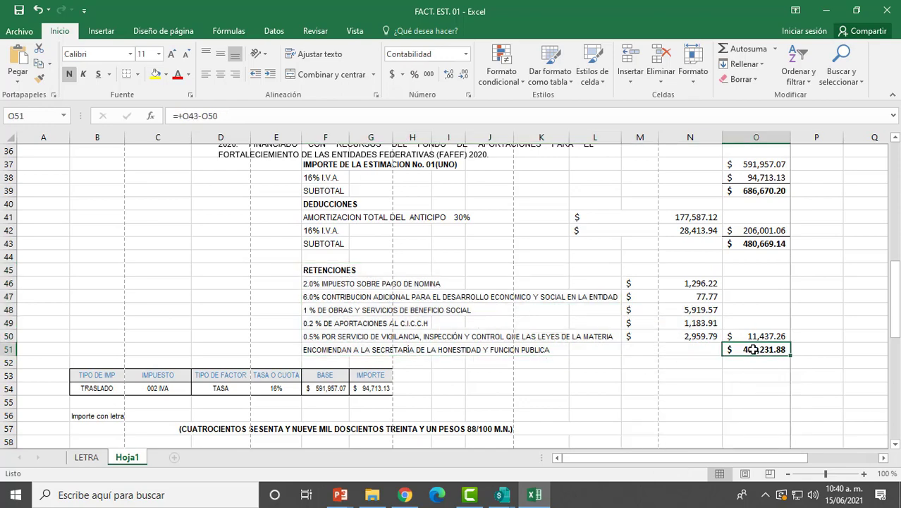
{"action": "scroll", "coordinate": [358, 336], "scroll_direction": "up", "scroll_amount": 5}
{"action": "scroll", "coordinate": [351, 356], "scroll_direction": "up", "scroll_amount": 1}
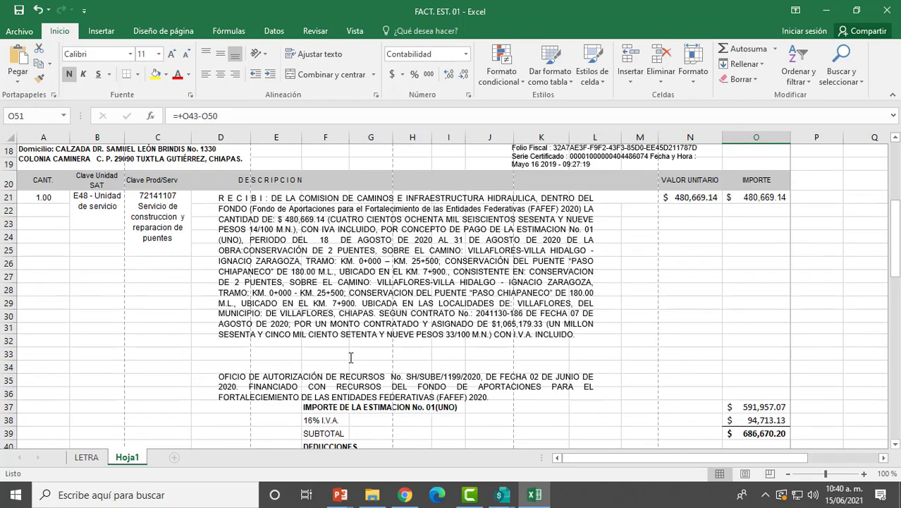
{"action": "scroll", "coordinate": [332, 352], "scroll_direction": "down", "scroll_amount": 4}
{"action": "scroll", "coordinate": [137, 171], "scroll_direction": "up", "scroll_amount": 4}
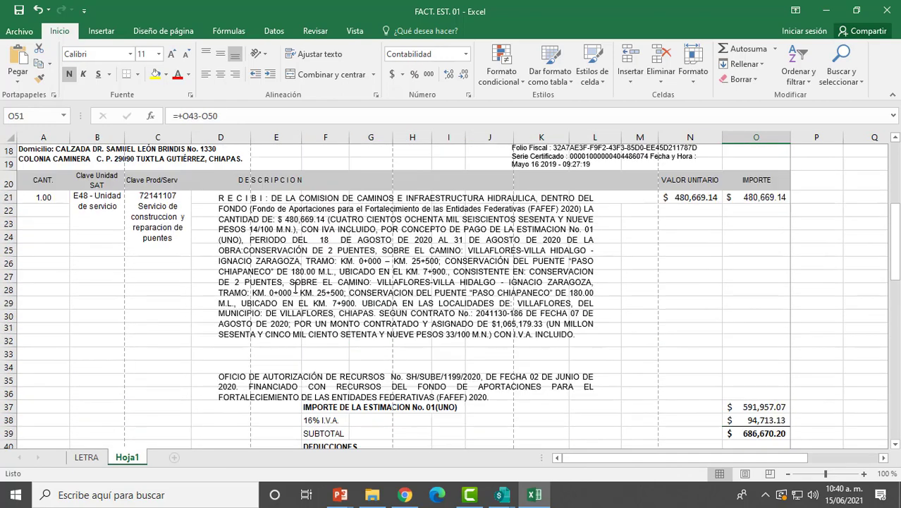
Copy the description text from "RECIBI" through "CONSISTENTE EN: CONSERVACION" in the worksheet's text box.
{"action": "left_click", "coordinate": [219, 198]}
{"action": "mouse_move", "coordinate": [218, 199]}
{"action": "left_mouse_down"}
{"action": "mouse_move", "coordinate": [585, 274]}
{"action": "mouse_move", "coordinate": [581, 259]}
{"action": "mouse_move", "coordinate": [591, 268]}
{"action": "mouse_move", "coordinate": [585, 279]}
{"action": "left_mouse_up"}
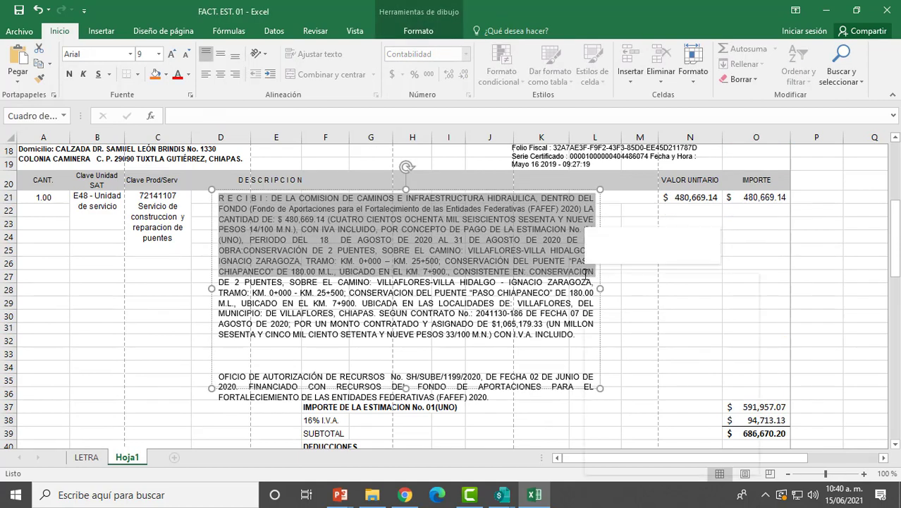
{"action": "right_click", "coordinate": [585, 279]}
{"action": "left_click", "coordinate": [629, 294]}
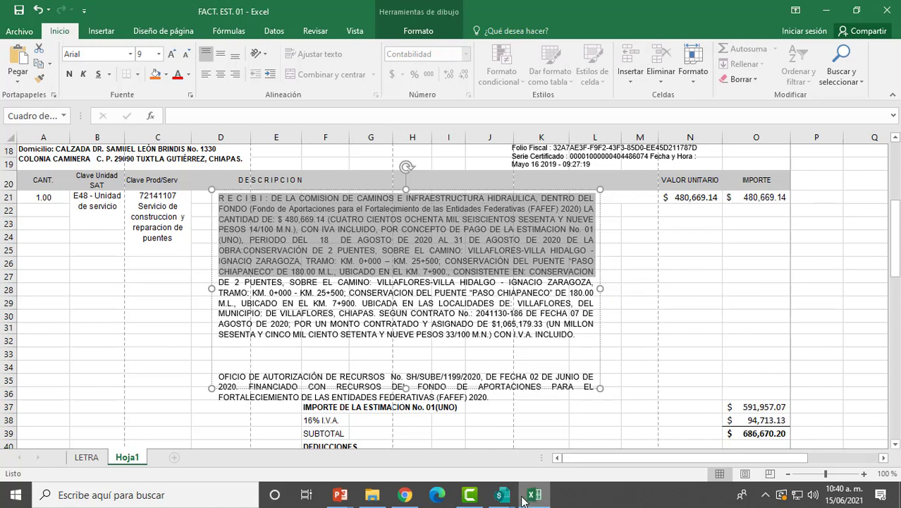
Switch to CONTPAQi Comercial, paste the copied description into the SERV001 line's comments and accept it.
{"action": "mouse_move", "coordinate": [502, 494]}
{"action": "left_click", "coordinate": [566, 447]}
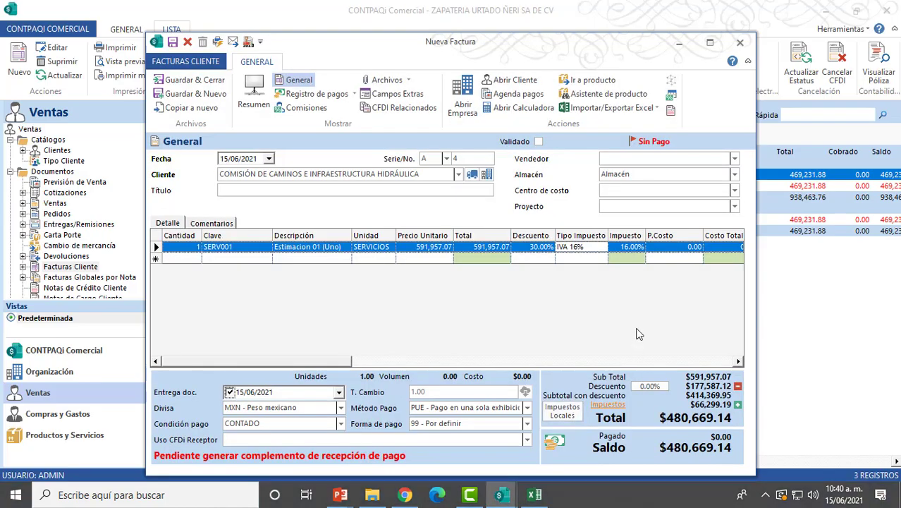
{"action": "left_click_drag", "start_coordinate": [347, 363], "coordinate": [653, 364]}
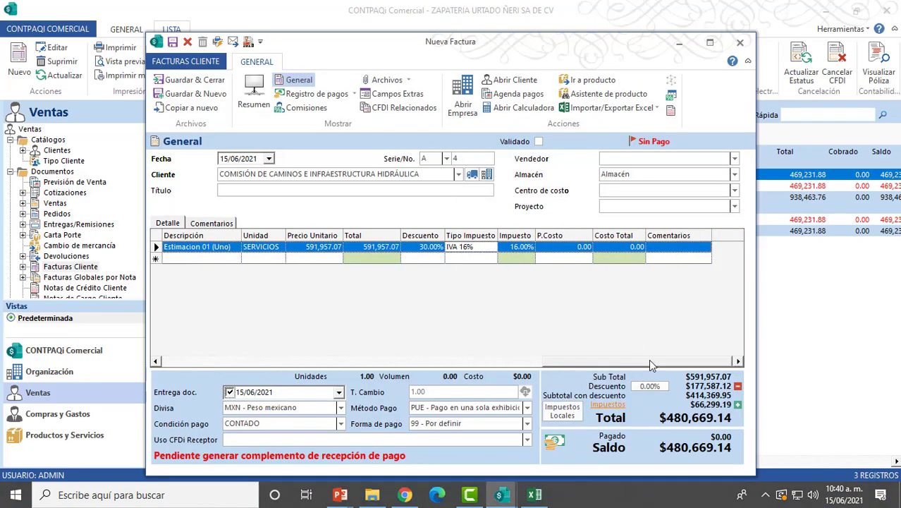
{"action": "left_click", "coordinate": [665, 246]}
{"action": "left_click", "coordinate": [666, 247]}
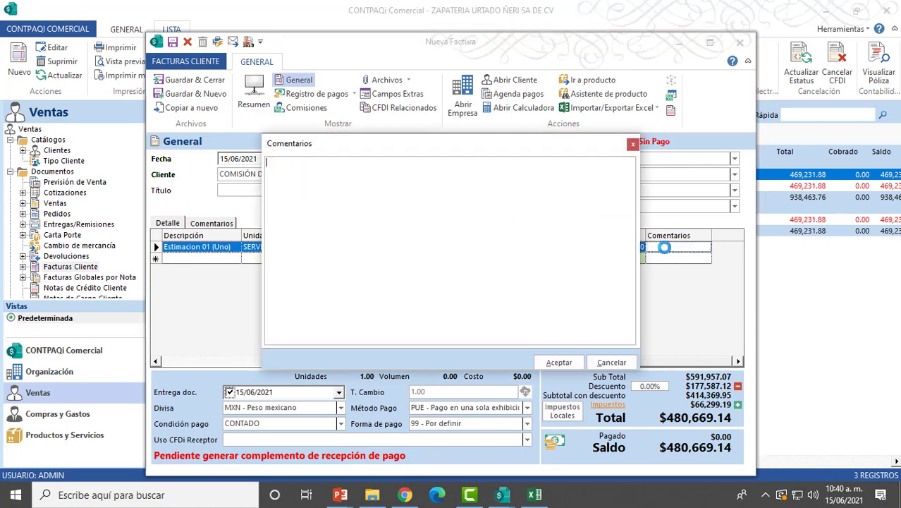
{"action": "key", "text": "ctrl+v"}
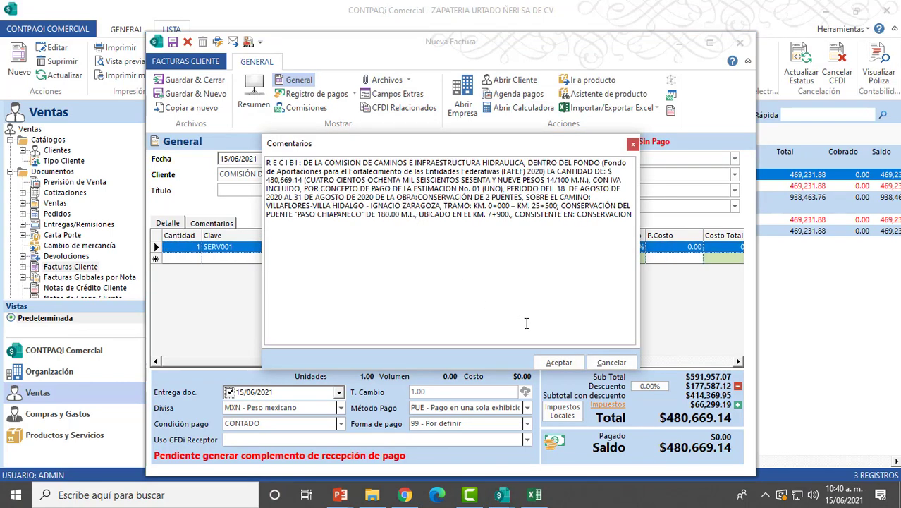
{"action": "left_click", "coordinate": [557, 362]}
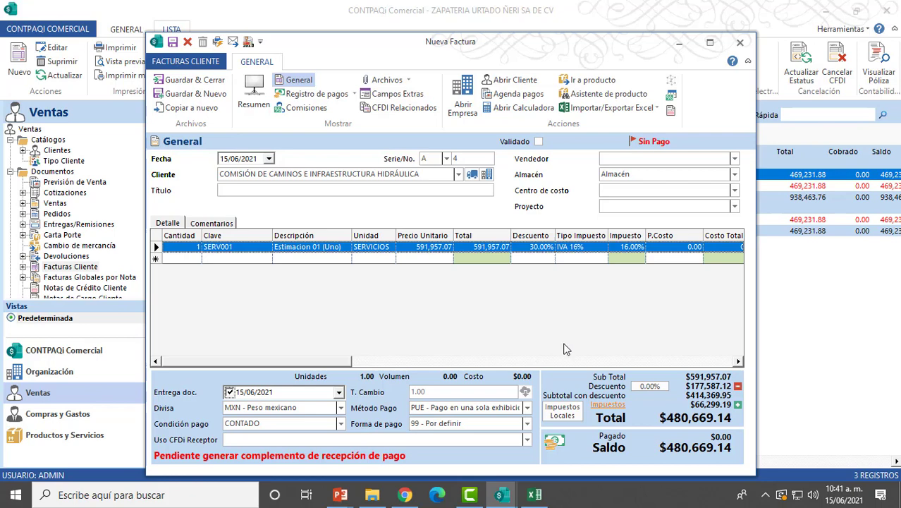
Open the invoice's local taxes and name the first tax "2% ISN".
{"action": "left_click", "coordinate": [563, 415]}
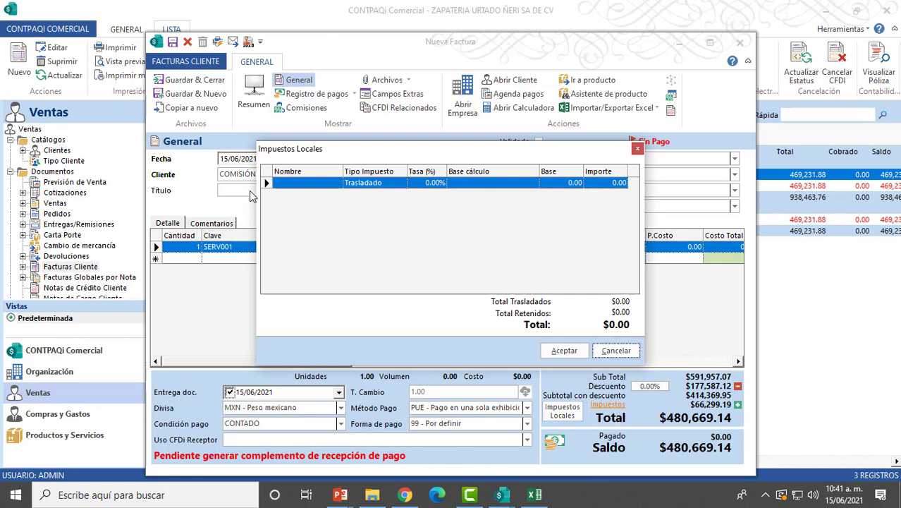
{"action": "left_click", "coordinate": [323, 184]}
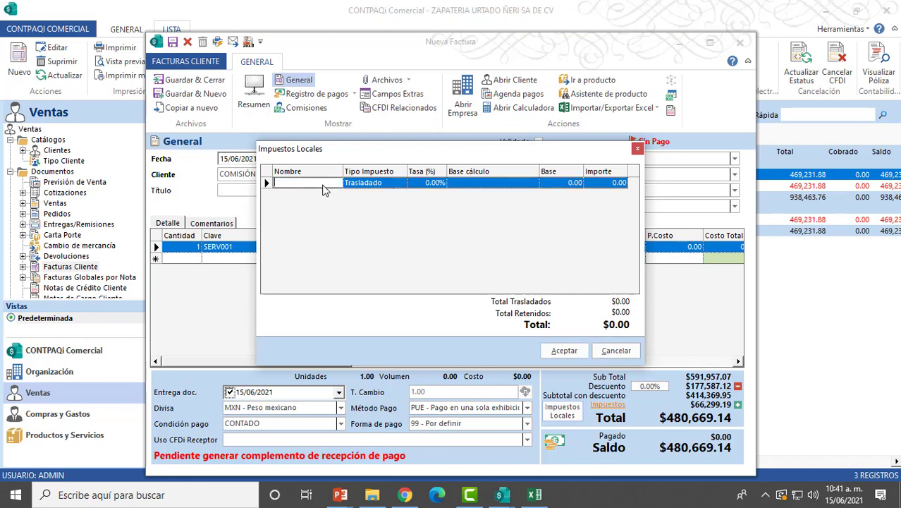
{"action": "type", "text": "2"}
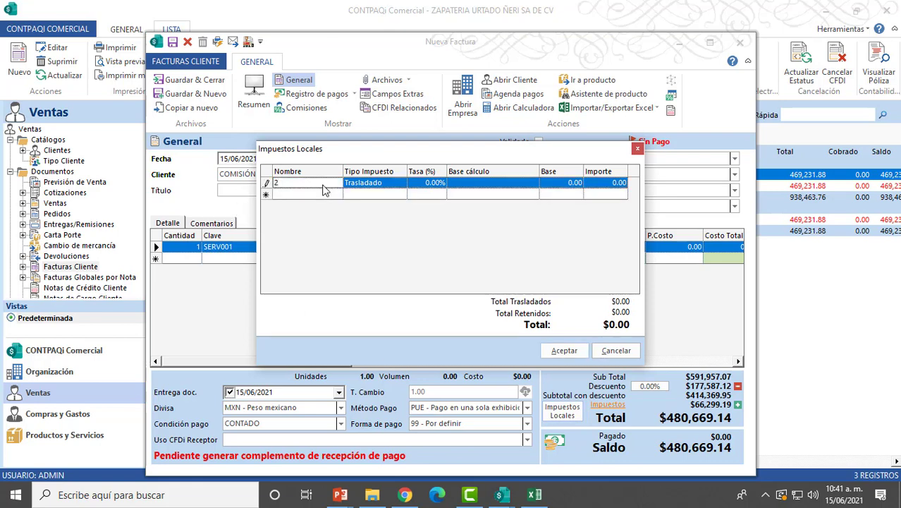
{"action": "type", "text": "% isn"}
{"action": "key", "text": "BackSpace"}
{"action": "key", "text": "BackSpace"}
{"action": "key", "text": "BackSpace"}
{"action": "type", "text": "ISN"}
{"action": "key", "text": "Tab"}
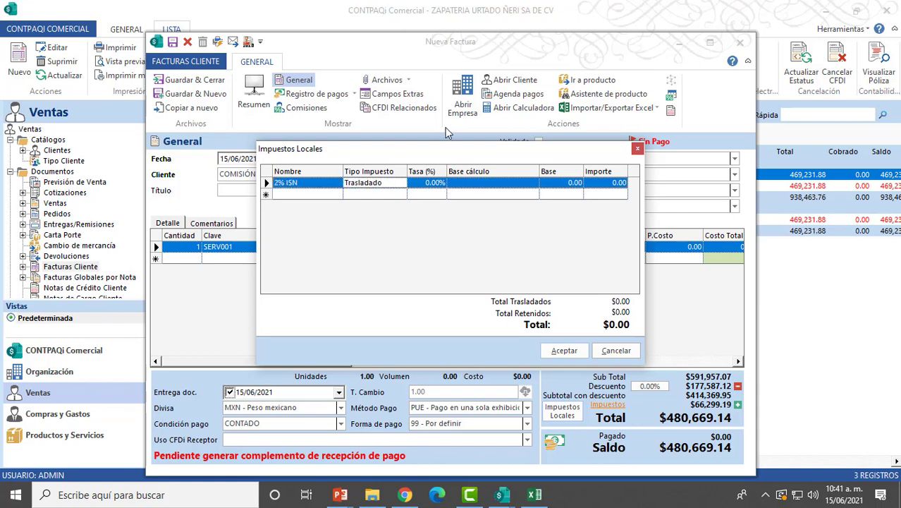
Configure the 2% ISN tax as Retenido with a 2.00% rate and a Manual calculation base.
{"action": "left_click", "coordinate": [400, 184]}
{"action": "left_click", "coordinate": [399, 184]}
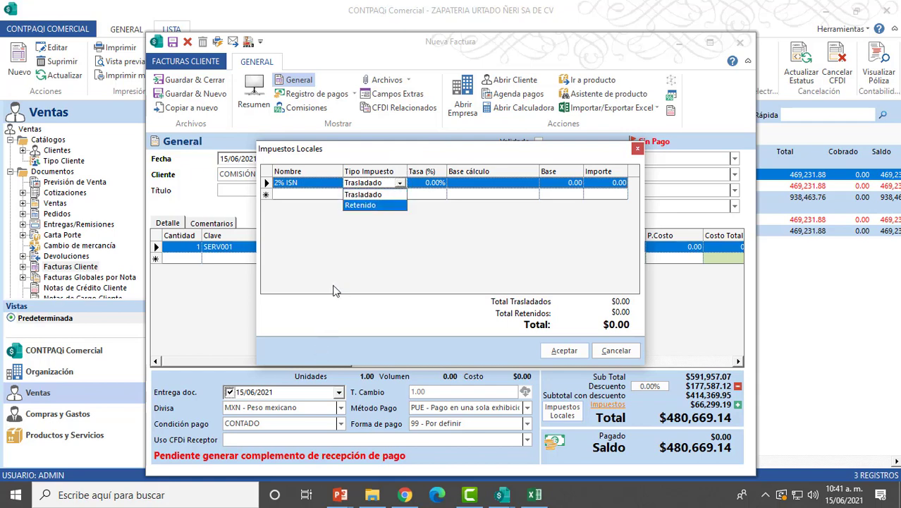
{"action": "left_click", "coordinate": [372, 206]}
{"action": "left_click", "coordinate": [439, 184]}
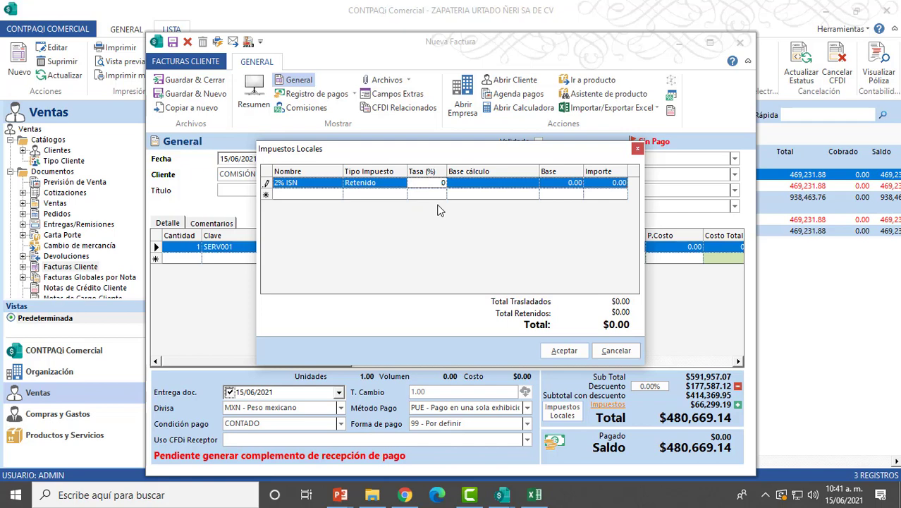
{"action": "key", "text": "BackSpace"}
{"action": "key", "text": "Tab"}
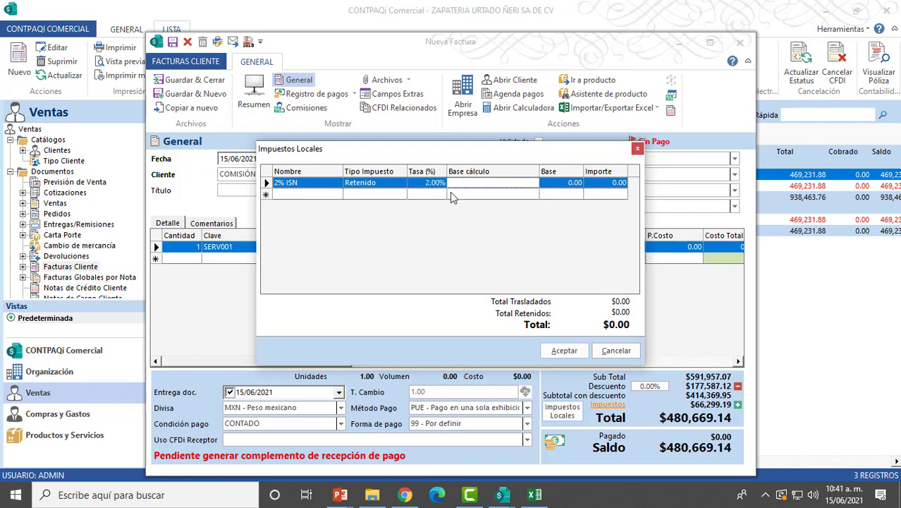
{"action": "left_click", "coordinate": [531, 186]}
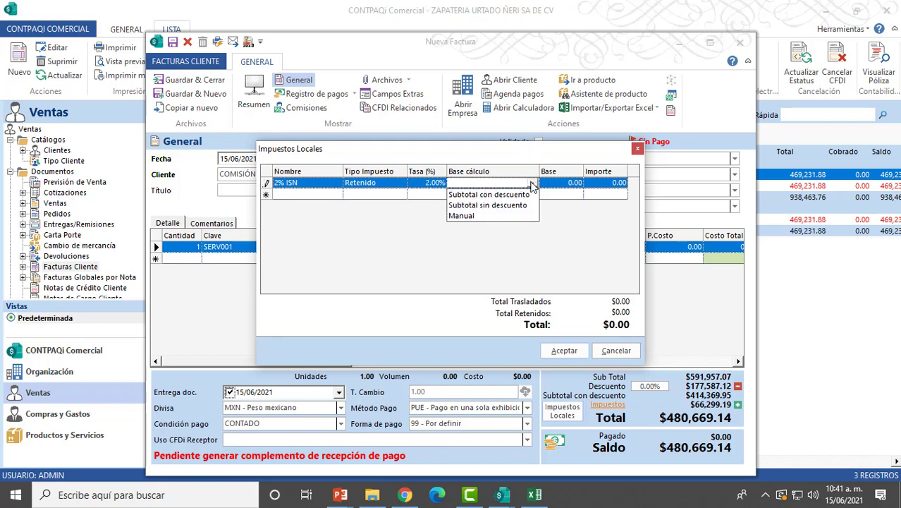
{"action": "left_click", "coordinate": [487, 215]}
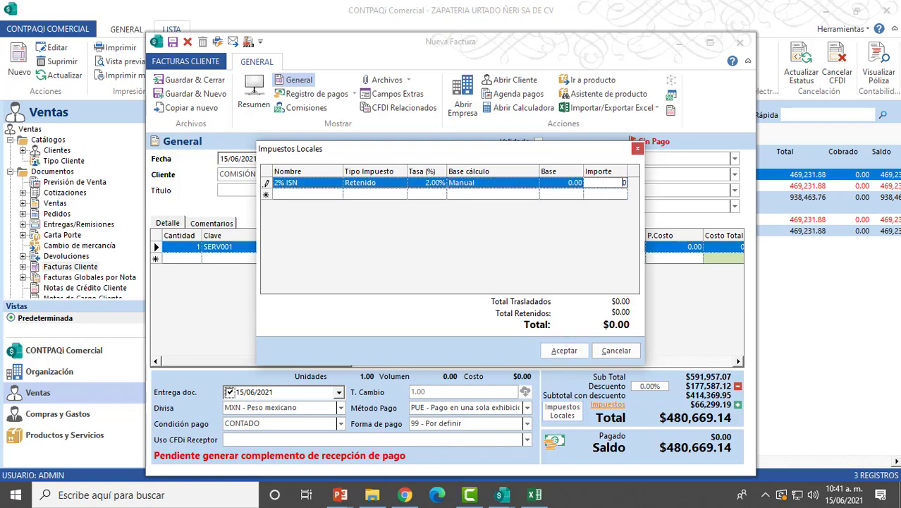
Consult the retentions in the FACT. EST. 01 Excel worksheet, return to the new invoice and set the 2% ISN amount to 1,296.22.
{"action": "type", "text": "0"}
{"action": "left_click", "coordinate": [534, 495]}
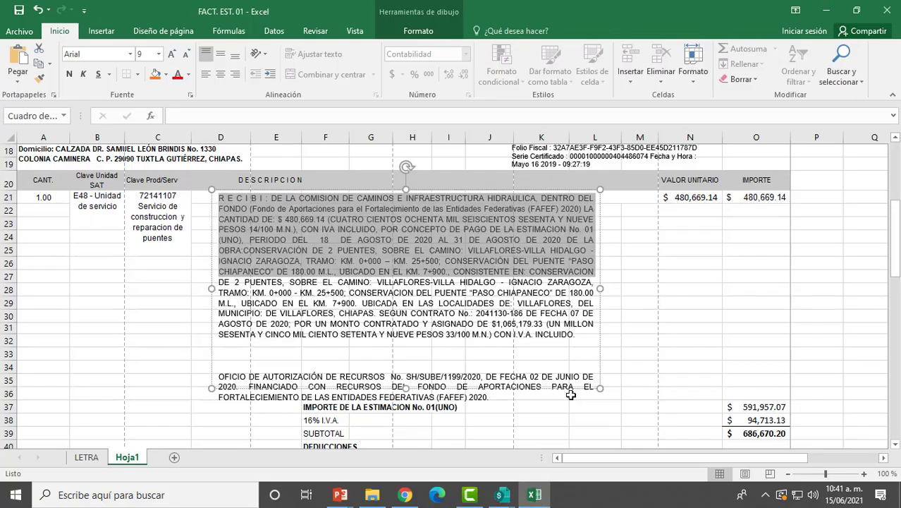
{"action": "scroll", "coordinate": [572, 388], "scroll_direction": "down", "scroll_amount": 5}
{"action": "scroll", "coordinate": [571, 388], "scroll_direction": "down", "scroll_amount": 2}
{"action": "scroll", "coordinate": [575, 385], "scroll_direction": "up", "scroll_amount": 4}
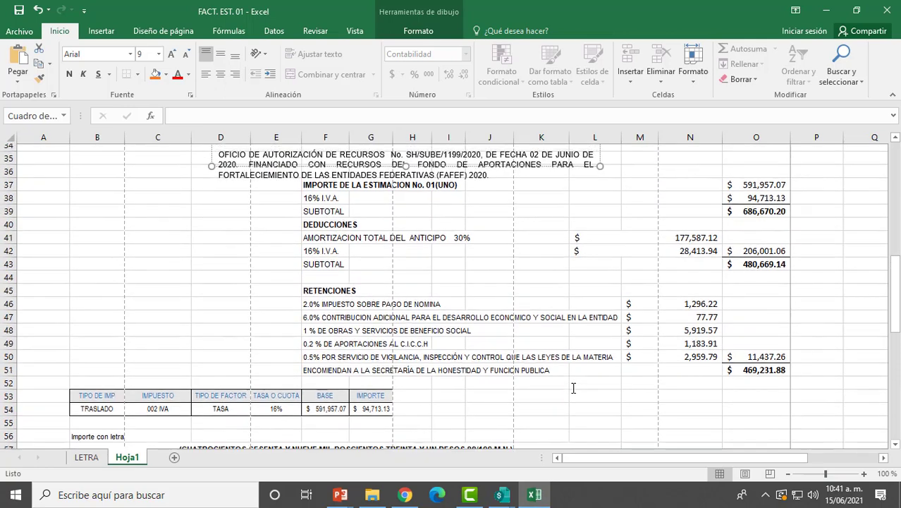
{"action": "mouse_move", "coordinate": [533, 502]}
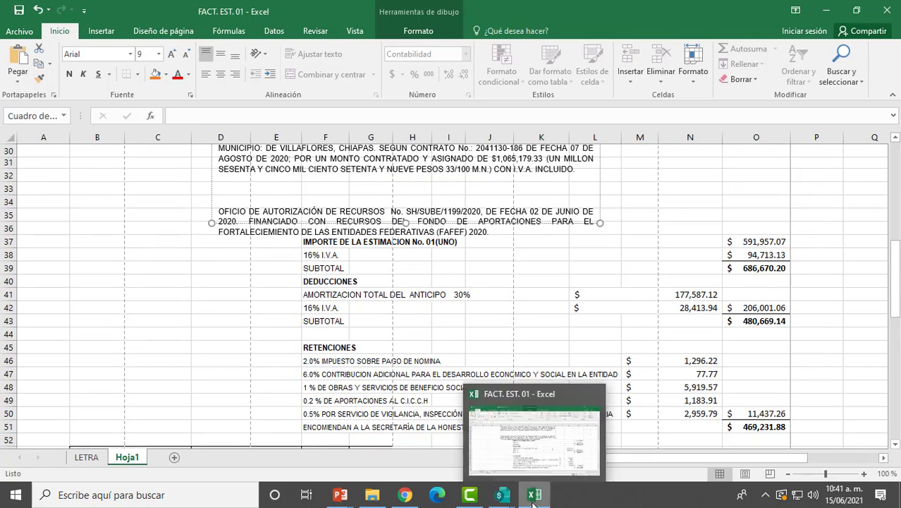
{"action": "mouse_move", "coordinate": [502, 496]}
{"action": "left_click", "coordinate": [571, 458]}
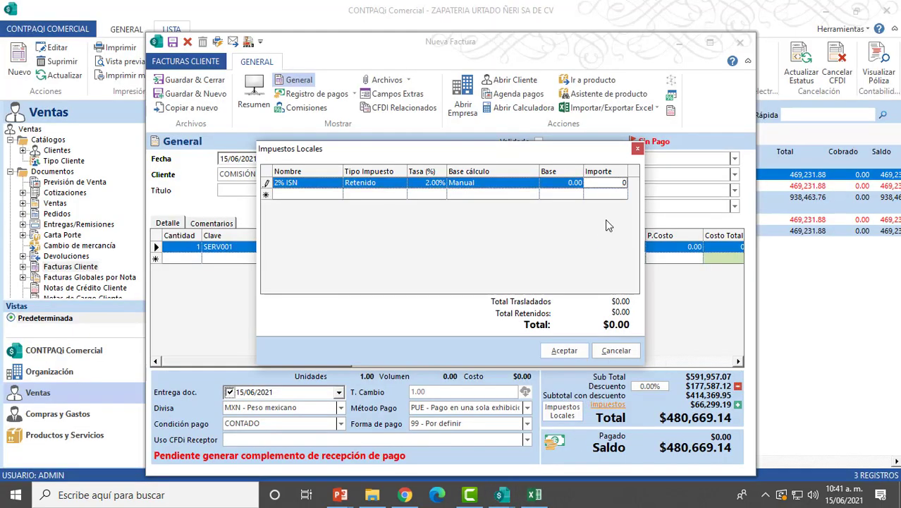
{"action": "type", "text": "1,296"}
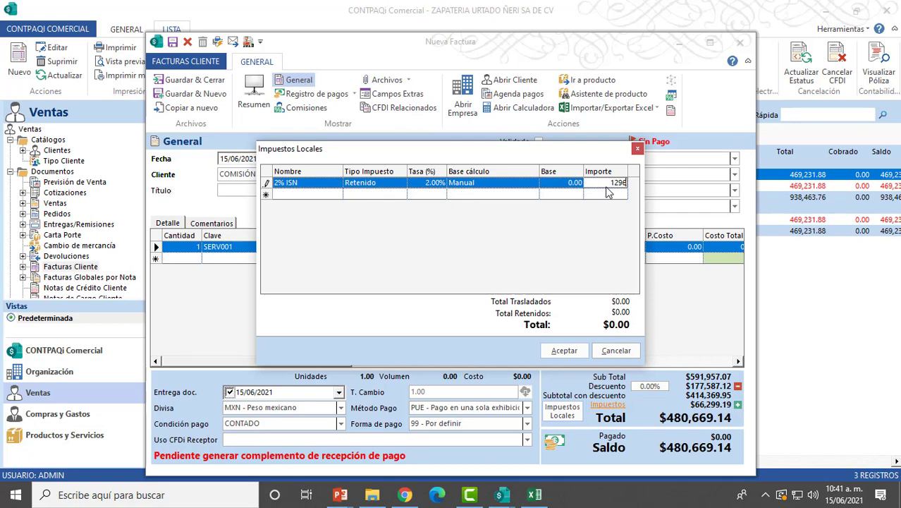
{"action": "type", "text": ".22"}
{"action": "left_click", "coordinate": [608, 192]}
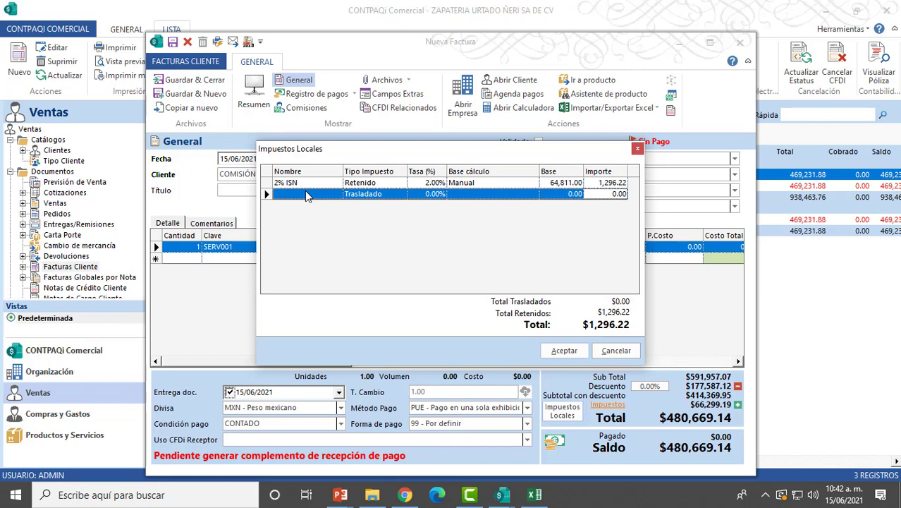
{"action": "type", "text": "6%"}
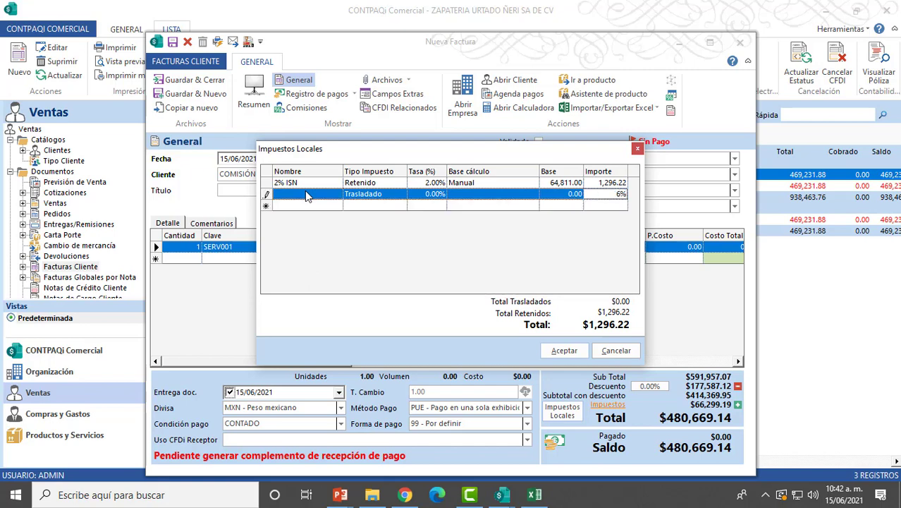
{"action": "key", "text": "BackSpace"}
{"action": "key", "text": "BackSpace"}
Name the second local tax "6% ADICIONAL DE LA CONTRIBUCION".
{"action": "left_click", "coordinate": [281, 197]}
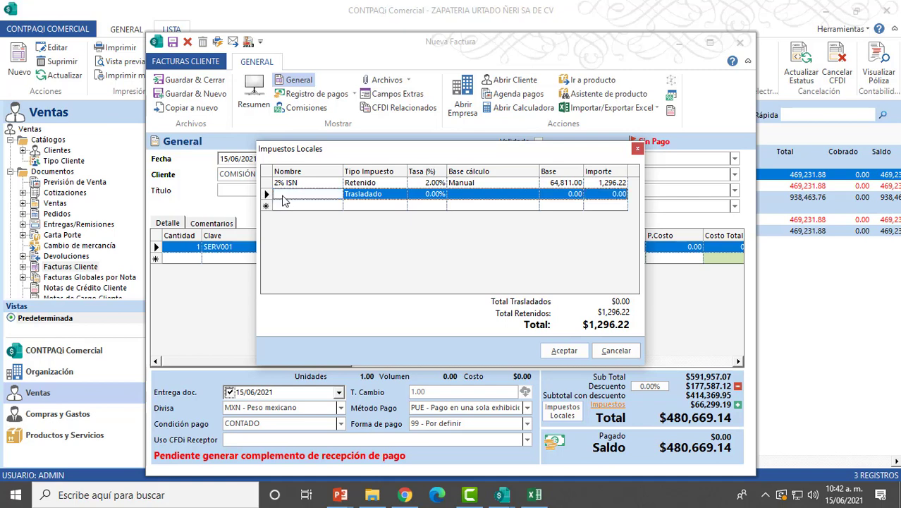
{"action": "type", "text": "6% adic"}
{"action": "key", "text": "BackSpace"}
{"action": "key", "text": "BackSpace"}
{"action": "key", "text": "BackSpace"}
{"action": "key", "text": "BackSpace"}
{"action": "type", "text": "AD"}
{"action": "type", "text": "ICIONAL DE"}
{"action": "type", "text": " LA"}
{"action": "type", "text": " CONTRIBUCUIO"}
{"action": "key", "text": "BackSpace"}
{"action": "key", "text": "BackSpace"}
{"action": "key", "text": "BackSpace"}
{"action": "type", "text": "ION"}
{"action": "key", "text": "Return"}
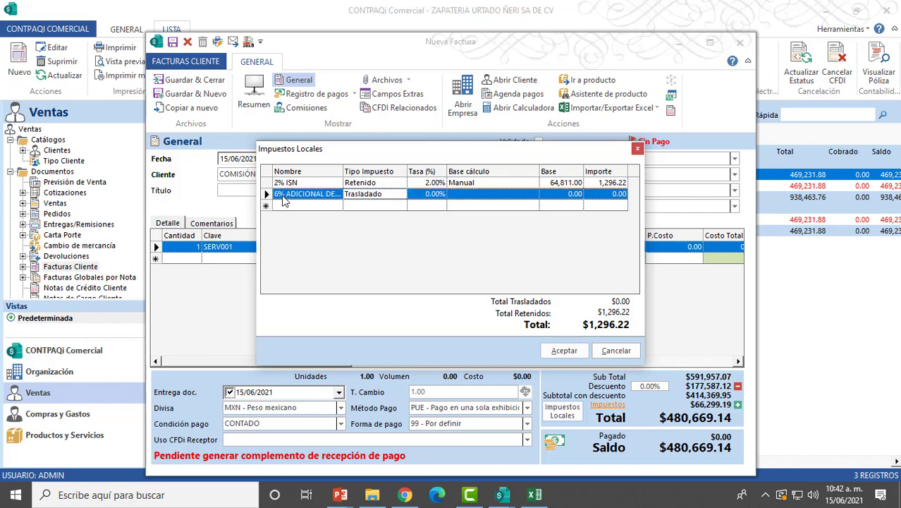
Configure the 6% additional tax as Retenido with a 6.00% rate, a Manual calculation base and an amount of 77.77.
{"action": "key", "text": "r"}
{"action": "key", "text": "Tab"}
{"action": "type", "text": "6"}
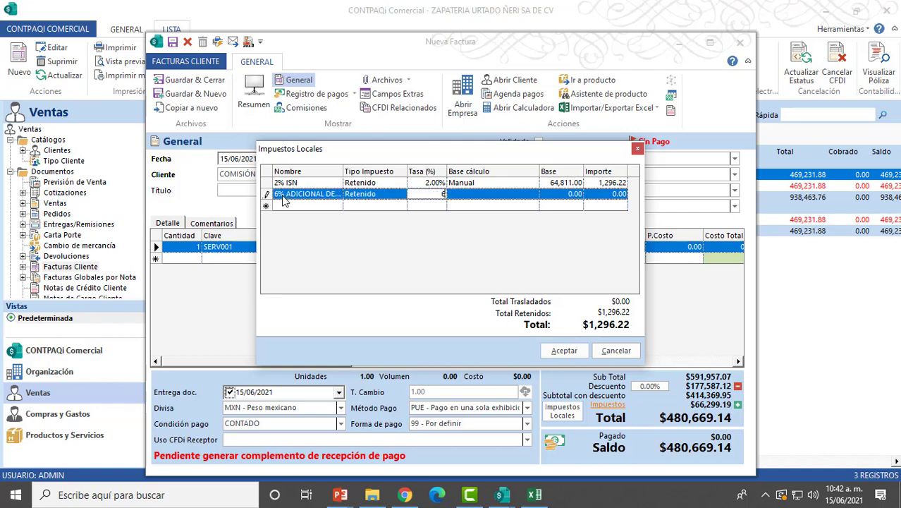
{"action": "key", "text": "Tab"}
{"action": "key", "text": "m"}
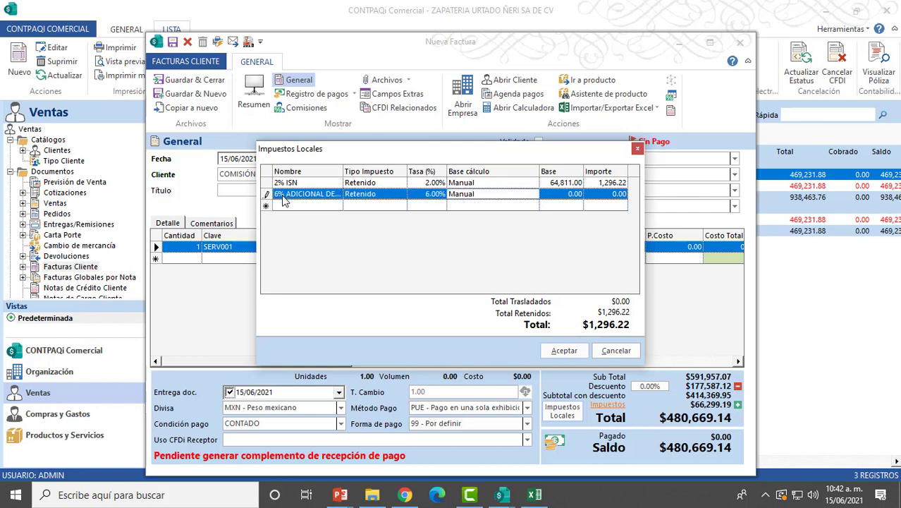
{"action": "key", "text": "Tab"}
{"action": "key", "text": "Tab"}
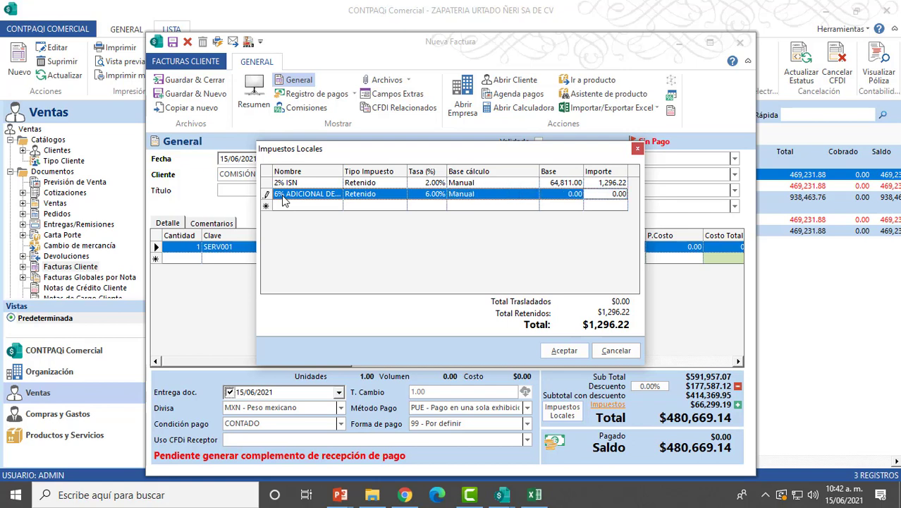
{"action": "type", "text": "77.77"}
{"action": "key", "text": "Tab"}
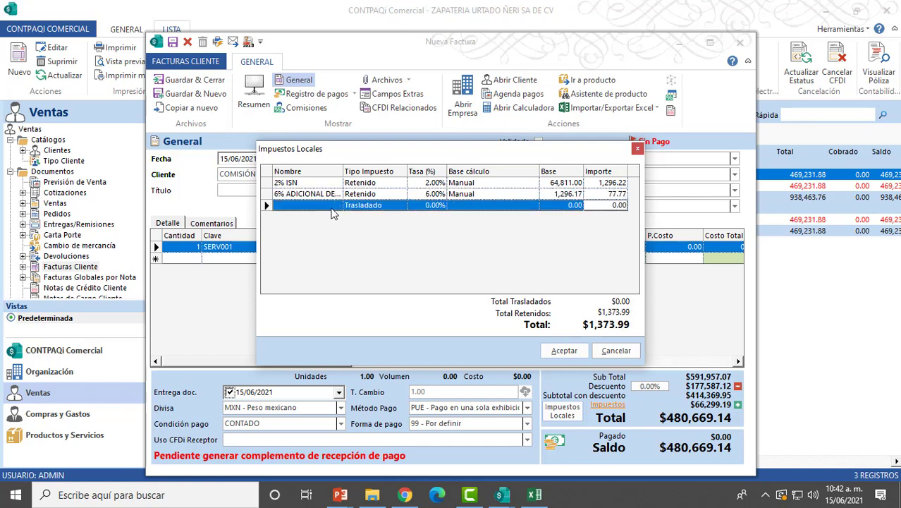
Switch to the Excel worksheet and copy the text "1 % DE OBRAS Y SERVICIOS" from cell F48.
{"action": "left_click", "coordinate": [535, 494]}
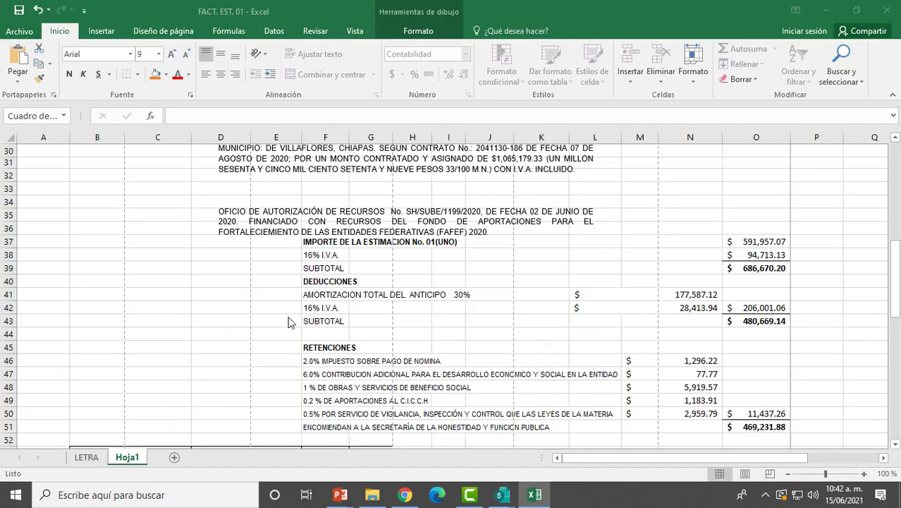
{"action": "scroll", "coordinate": [288, 322], "scroll_direction": "down", "scroll_amount": 3}
{"action": "left_click", "coordinate": [311, 270]}
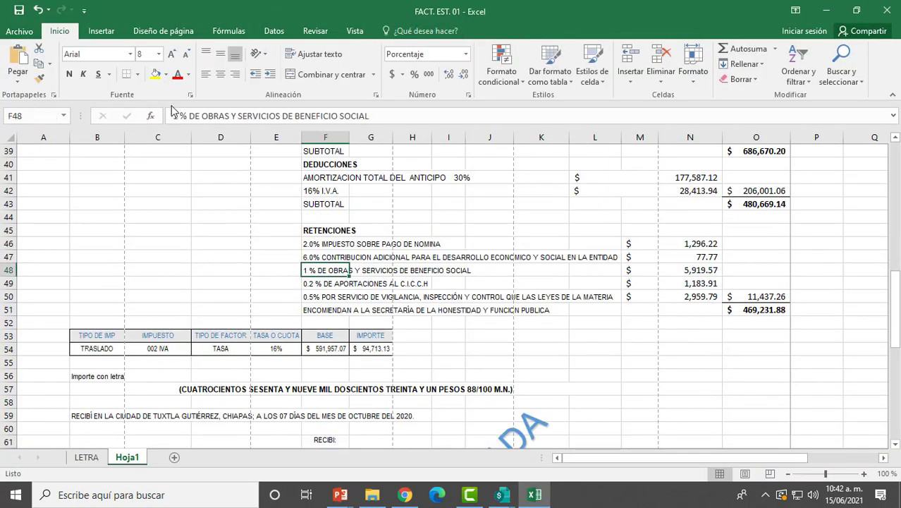
{"action": "left_click_drag", "start_coordinate": [174, 116], "coordinate": [286, 116]}
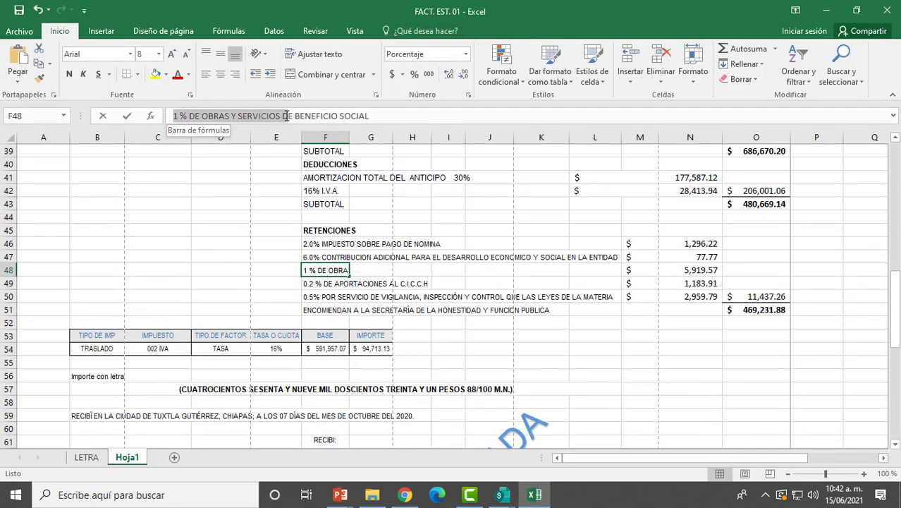
{"action": "right_click", "coordinate": [279, 117]}
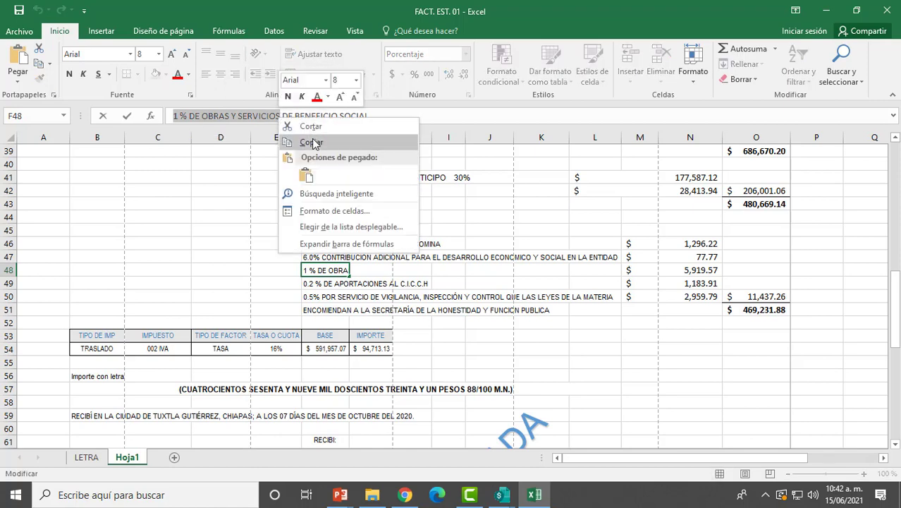
{"action": "left_click", "coordinate": [313, 143]}
Switch to the new invoice in CONTPAQi Comercial and paste the copied text as the third local tax's name.
{"action": "mouse_move", "coordinate": [502, 495]}
{"action": "left_click", "coordinate": [577, 435]}
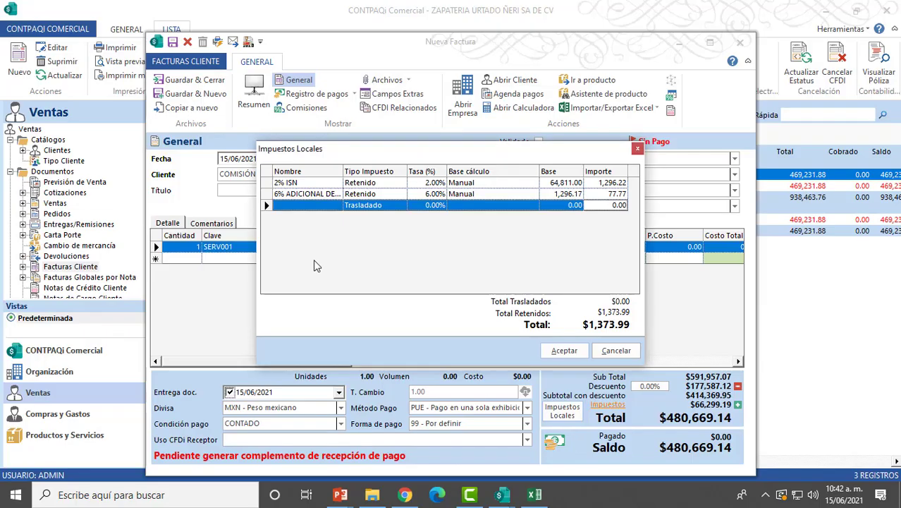
{"action": "left_click", "coordinate": [312, 205]}
{"action": "right_click", "coordinate": [310, 205]}
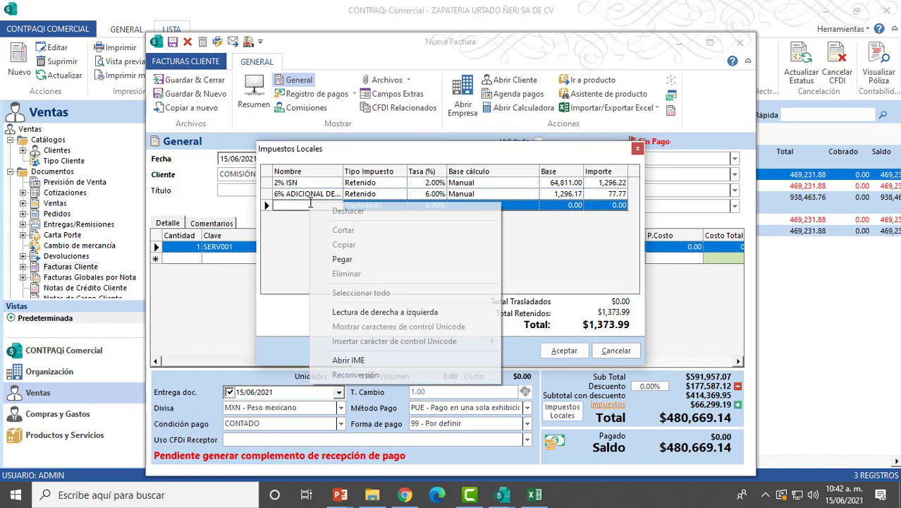
{"action": "left_click", "coordinate": [343, 258]}
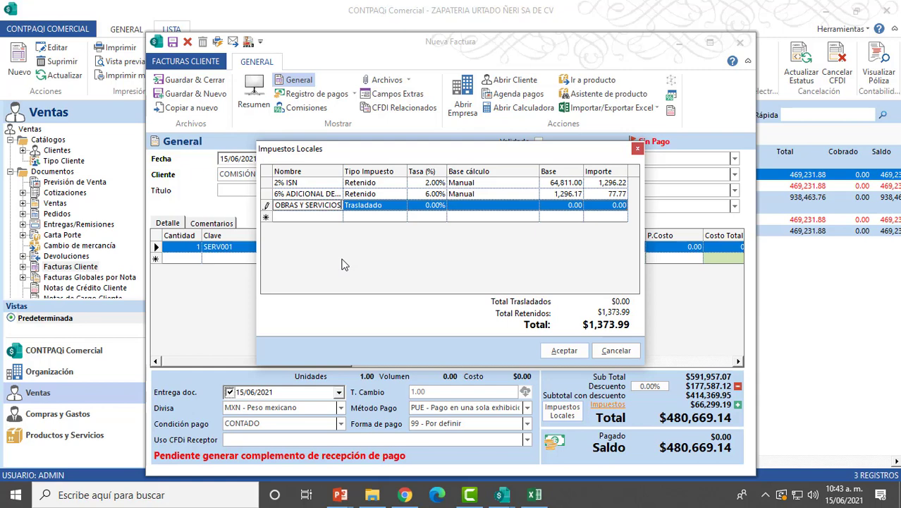
Configure the 1 % works and services tax as Retenido with a 1.00% rate and "Subtotal sin descuento" as calculation base.
{"action": "type", "text": "R"}
{"action": "key", "text": "Tab"}
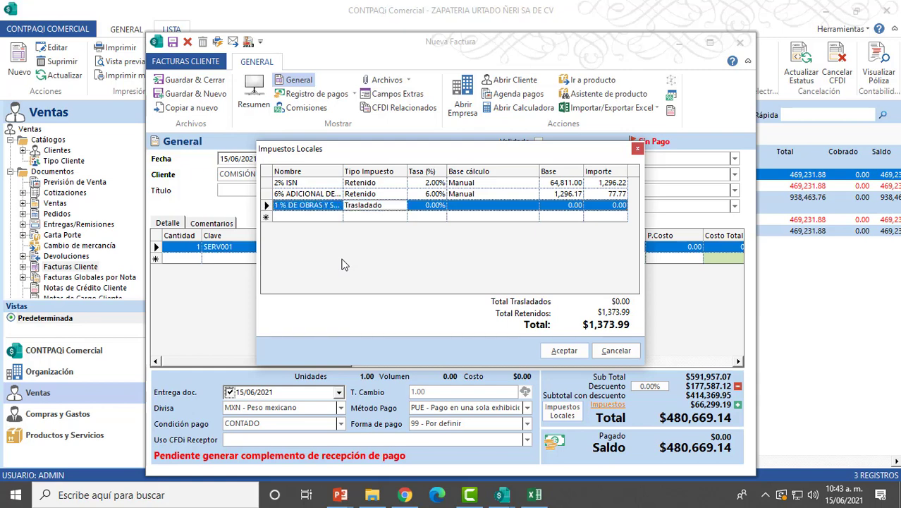
{"action": "key", "text": "Up"}
{"action": "type", "text": "1"}
{"action": "key", "text": "Tab"}
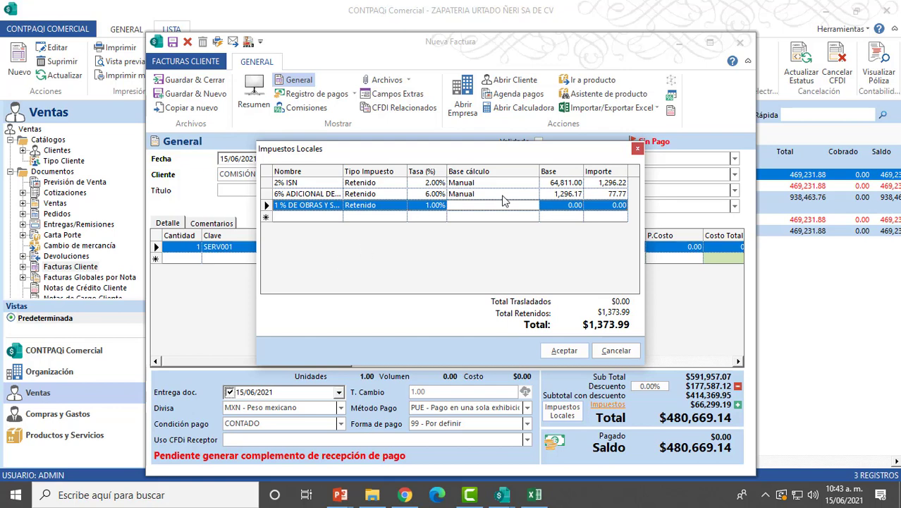
{"action": "left_click", "coordinate": [533, 207]}
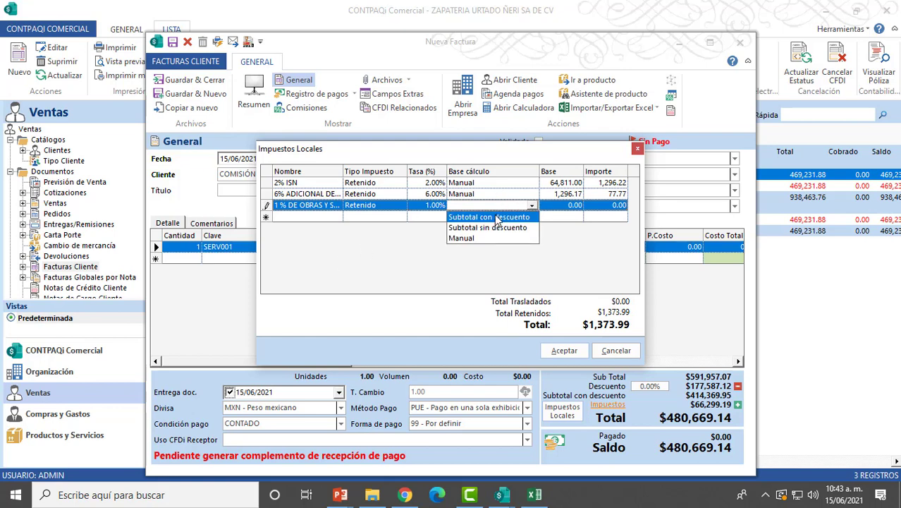
{"action": "left_click", "coordinate": [499, 228]}
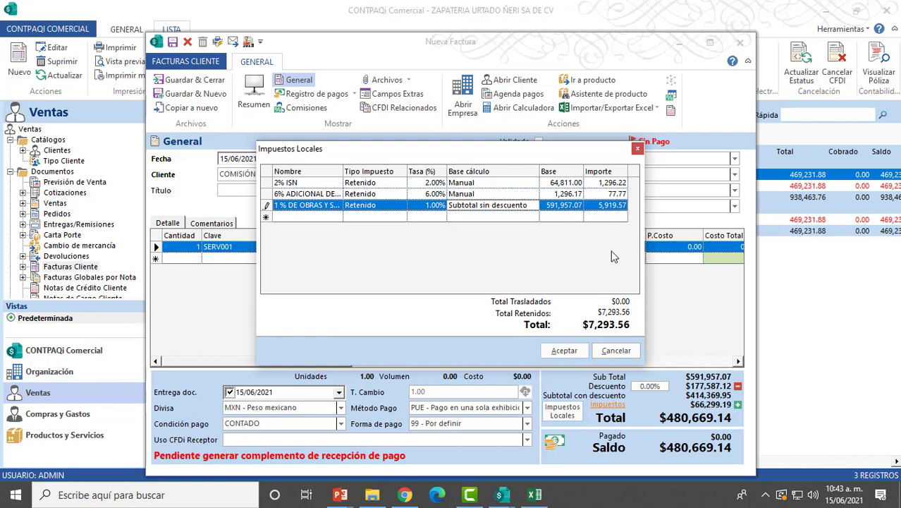
Switch to the Excel worksheet and copy the text "0.2 % DE APORTACIONES AL C.I.C.C.H" from cell F49.
{"action": "left_click", "coordinate": [533, 494]}
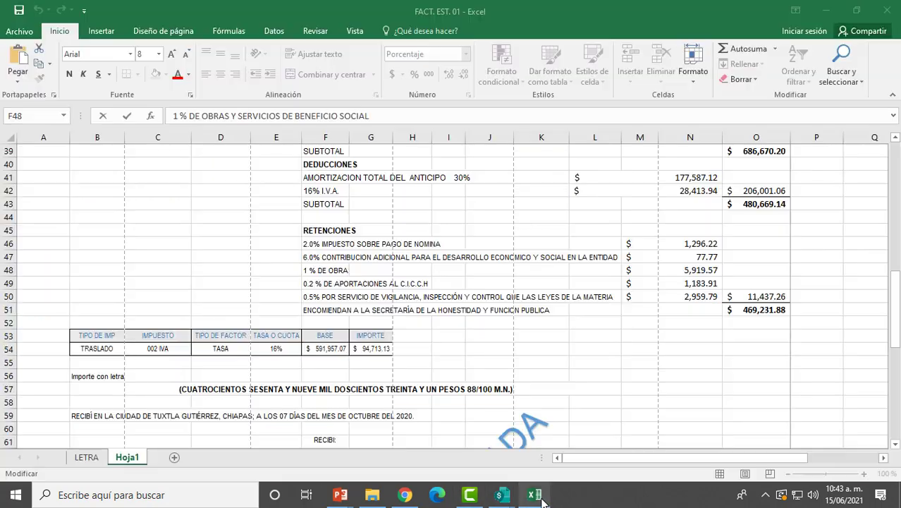
{"action": "left_click", "coordinate": [714, 272]}
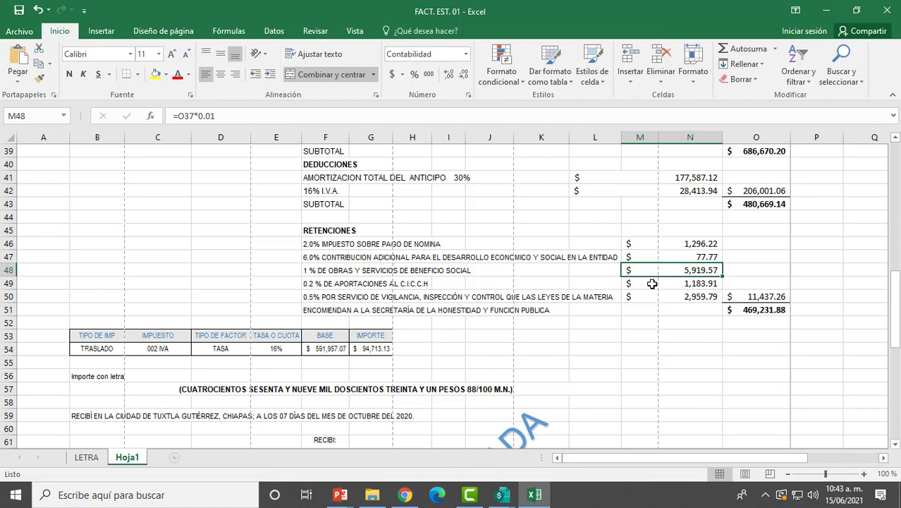
{"action": "left_click", "coordinate": [334, 297]}
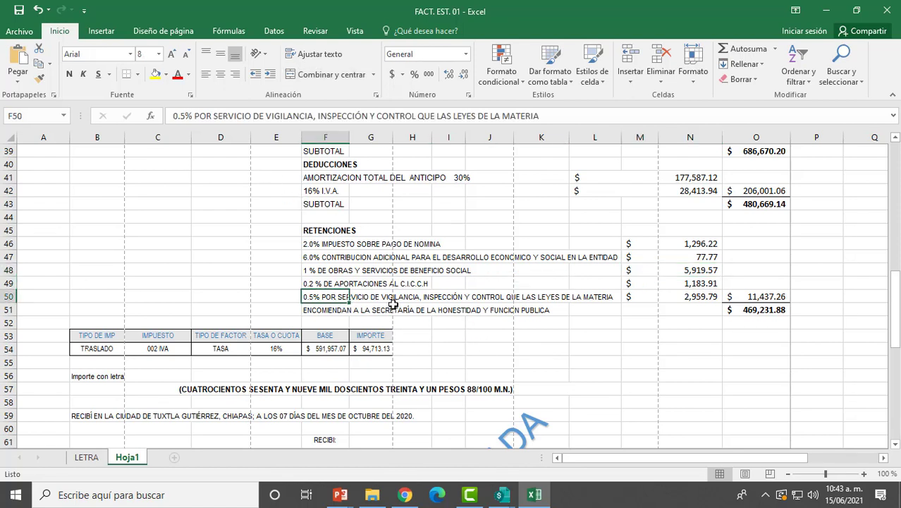
{"action": "left_click", "coordinate": [344, 282]}
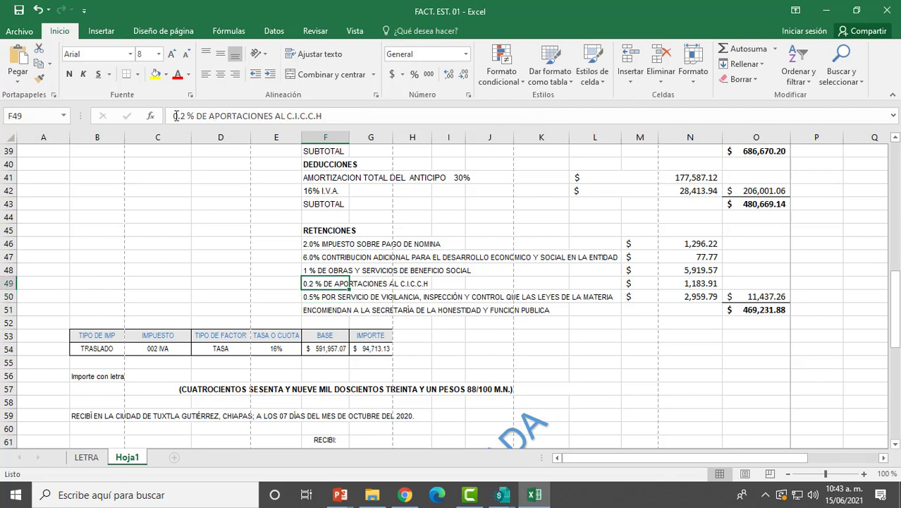
{"action": "left_click_drag", "start_coordinate": [173, 115], "coordinate": [325, 115]}
{"action": "right_click", "coordinate": [325, 116]}
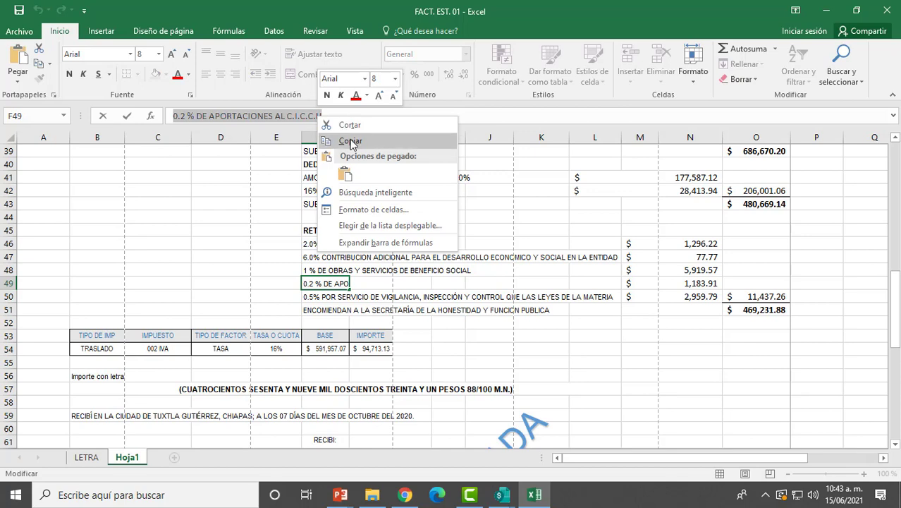
{"action": "left_click", "coordinate": [354, 139]}
Return to the new invoice, paste the copied text as the fourth local tax's name and shorten it to "0.2 % AL C.I.C.C.H".
{"action": "left_click", "coordinate": [502, 494]}
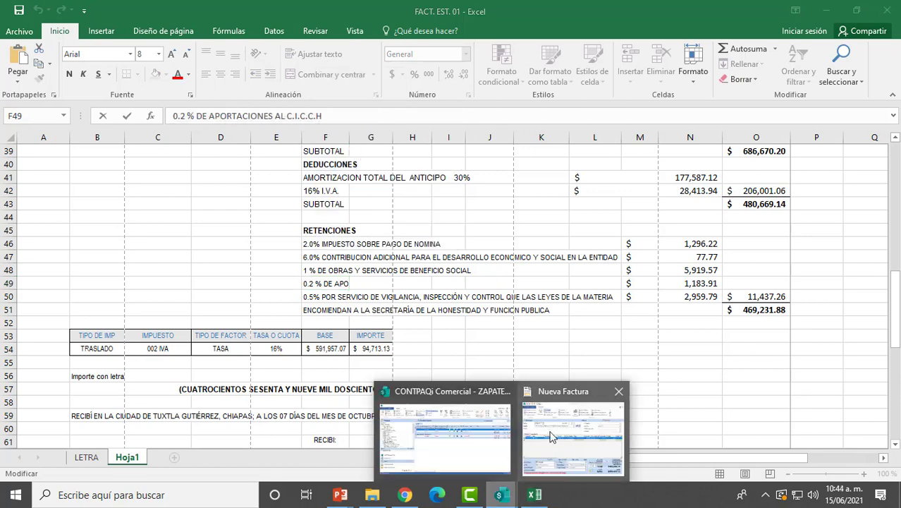
{"action": "left_click", "coordinate": [554, 439]}
{"action": "left_click", "coordinate": [317, 216]}
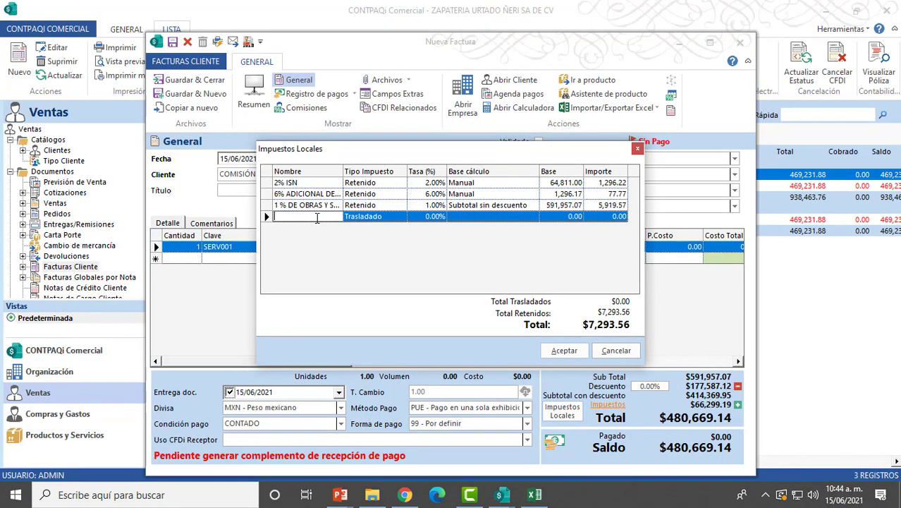
{"action": "right_click", "coordinate": [318, 218]}
{"action": "left_click", "coordinate": [349, 275]}
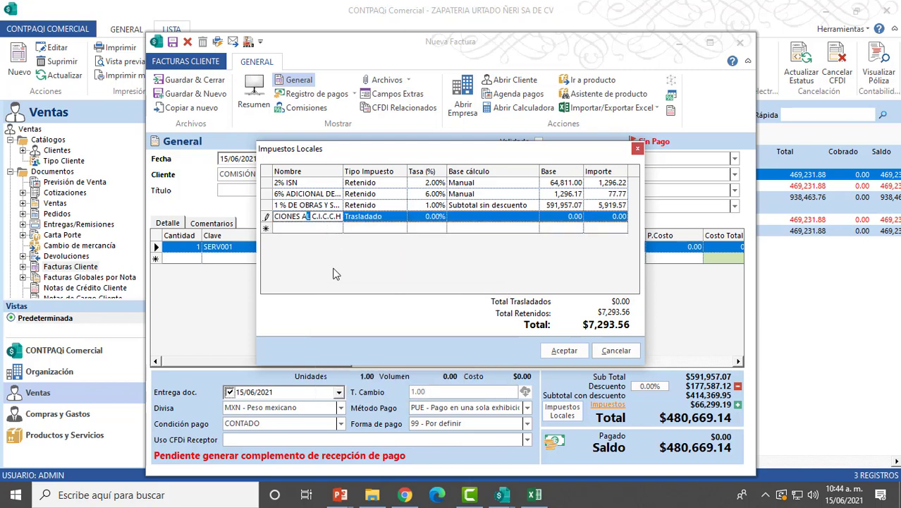
{"action": "key", "text": "BackSpace"}
{"action": "key", "text": "BackSpace"}
{"action": "key", "text": "BackSpace"}
{"action": "key", "text": "BackSpace"}
{"action": "key", "text": "BackSpace"}
{"action": "key", "text": "BackSpace"}
{"action": "key", "text": "BackSpace"}
{"action": "key", "text": "BackSpace"}
{"action": "key", "text": "BackSpace"}
{"action": "key", "text": "BackSpace"}
{"action": "key", "text": "BackSpace"}
{"action": "key", "text": "BackSpace"}
{"action": "key", "text": "BackSpace"}
{"action": "key", "text": "BackSpace"}
{"action": "key", "text": "BackSpace"}
{"action": "key", "text": "BackSpace"}
{"action": "key", "text": "Return"}
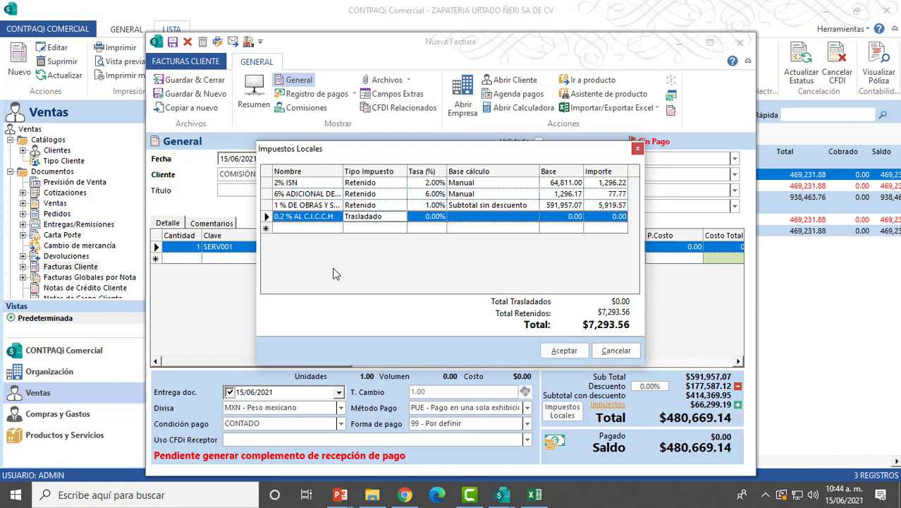
Configure the 0.2 % C.I.C.C.H tax as Retenido with a 0.20% rate and "Subtotal sin descuento" as calculation base.
{"action": "key", "text": "r"}
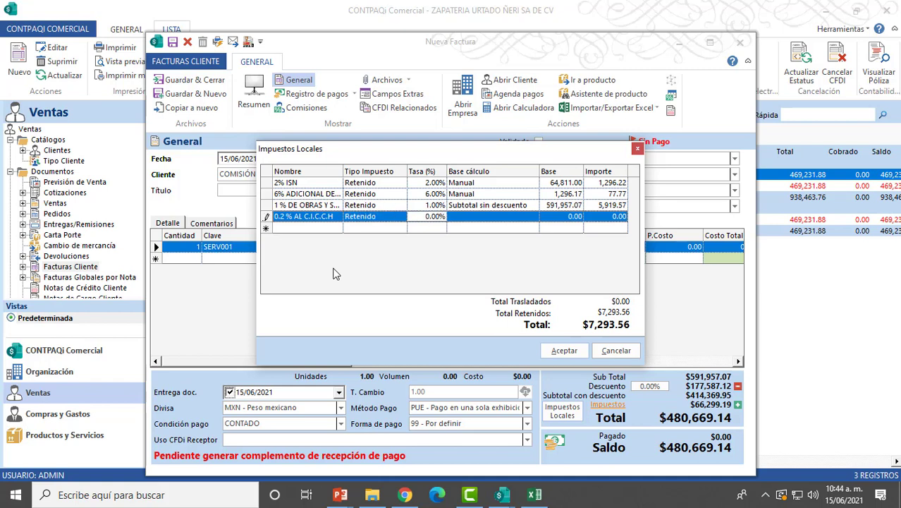
{"action": "key", "text": "Tab"}
{"action": "type", "text": "0"}
{"action": "key", "text": "Tab"}
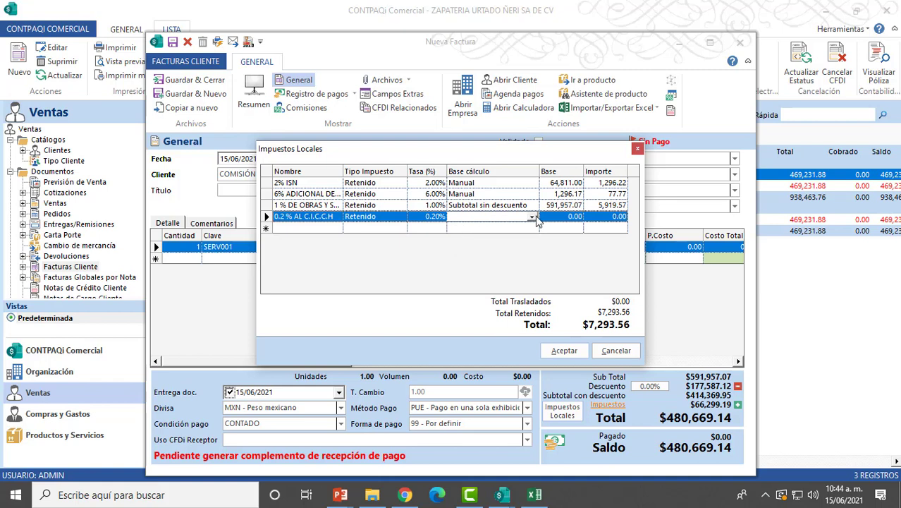
{"action": "left_click", "coordinate": [534, 221]}
{"action": "left_click", "coordinate": [515, 233]}
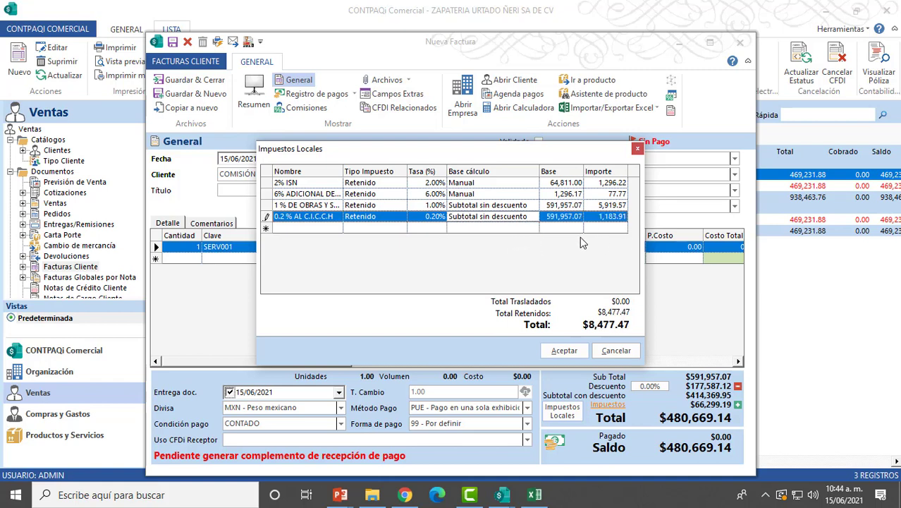
Switch to the Excel worksheet and copy the text "0.5% POR SERVICIO DE VIGILANCIA" from cell F50.
{"action": "left_click", "coordinate": [534, 496]}
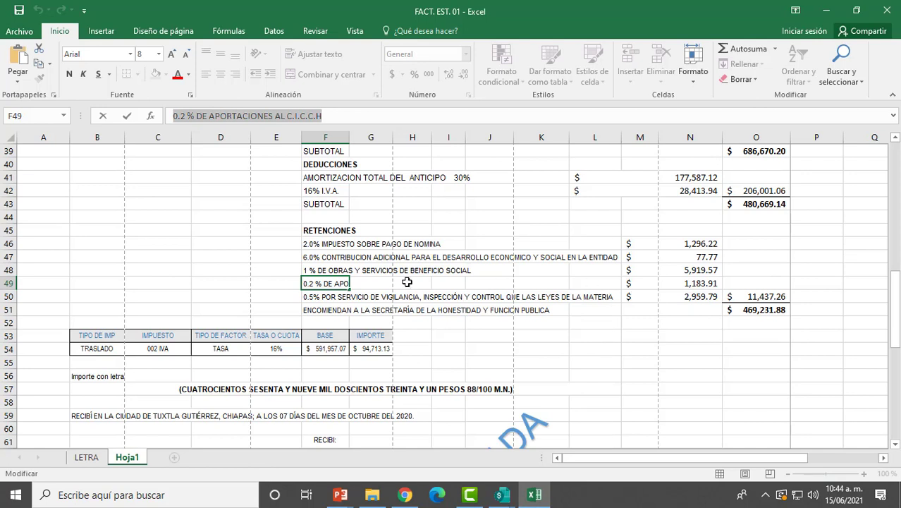
{"action": "left_click", "coordinate": [321, 296]}
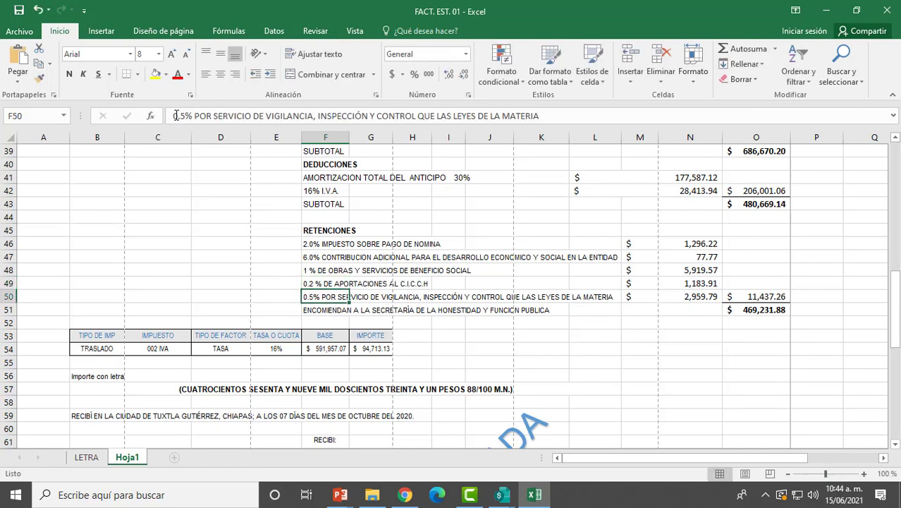
{"action": "left_click_drag", "start_coordinate": [176, 116], "coordinate": [314, 116]}
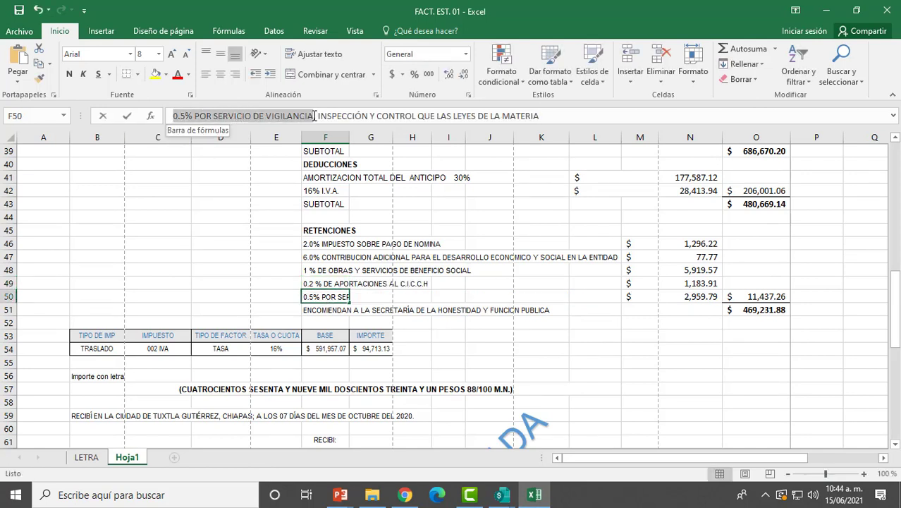
{"action": "right_click", "coordinate": [311, 115]}
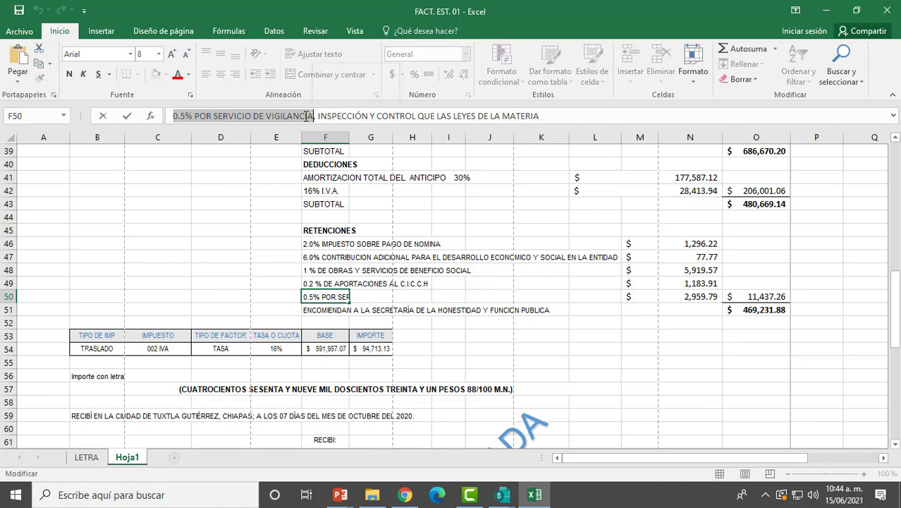
{"action": "left_click", "coordinate": [334, 141]}
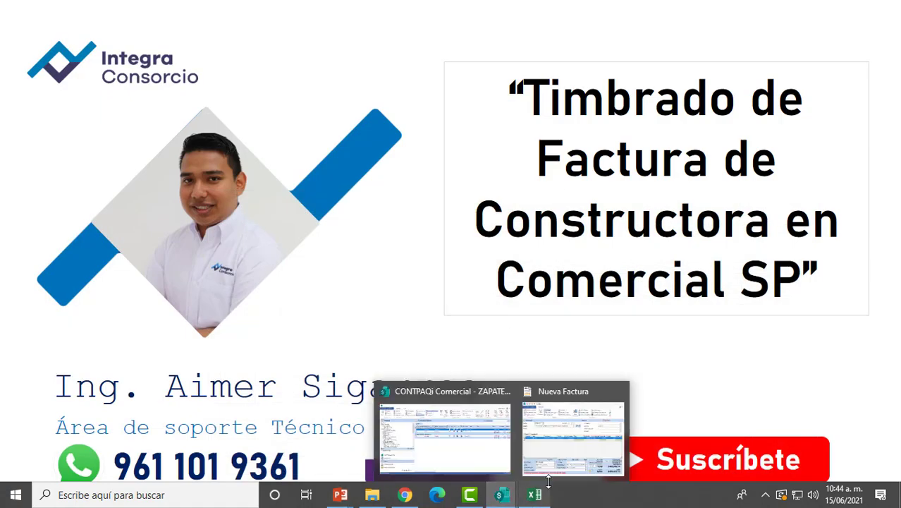
Return to the new invoice in CONTPAQi Comercial and paste the copied text as the fifth local tax's name.
{"action": "left_click", "coordinate": [572, 430]}
{"action": "left_click", "coordinate": [315, 228]}
{"action": "right_click", "coordinate": [315, 228]}
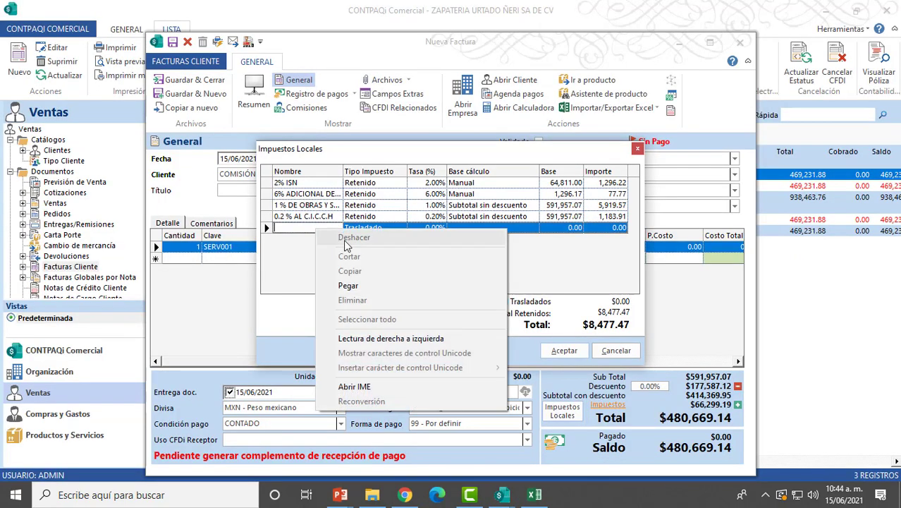
{"action": "left_click", "coordinate": [361, 285]}
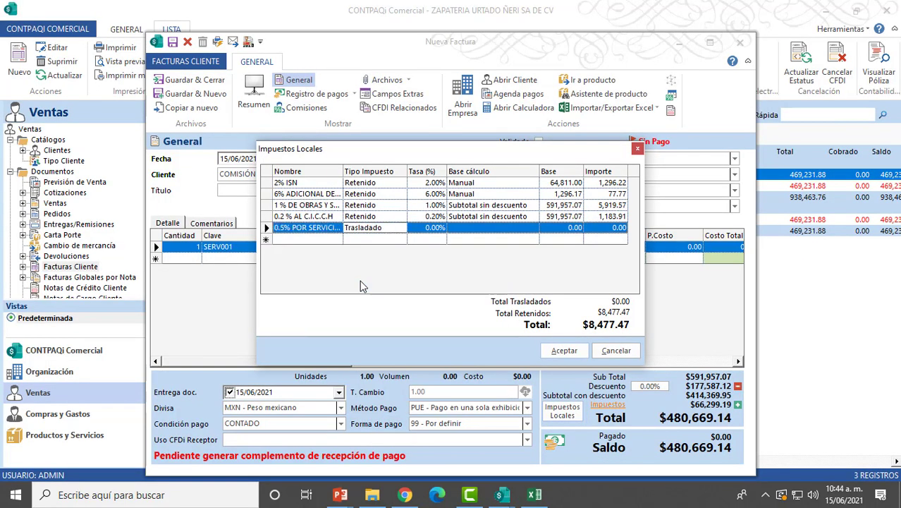
Configure the 0.5% surveillance service tax as Retenido with a 0.50% rate and "Subtotal sin descuento" as calculation base.
{"action": "type", "text": "0.2"}
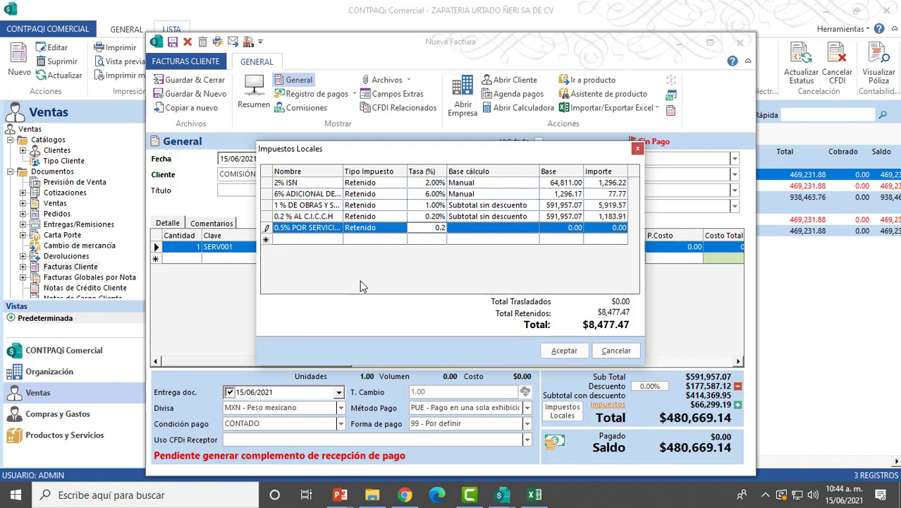
{"action": "key", "text": "BackSpace"}
{"action": "type", "text": "5"}
{"action": "key", "text": "Tab"}
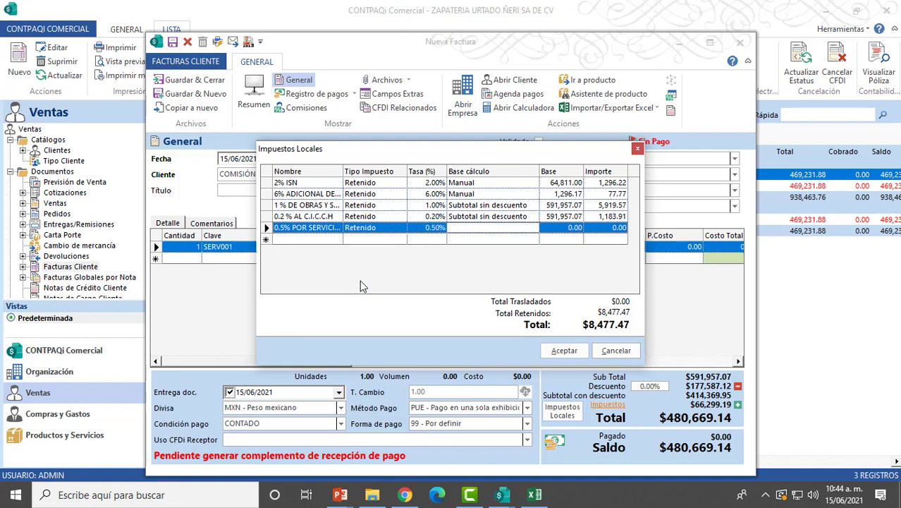
{"action": "left_click", "coordinate": [532, 227]}
{"action": "left_click", "coordinate": [489, 250]}
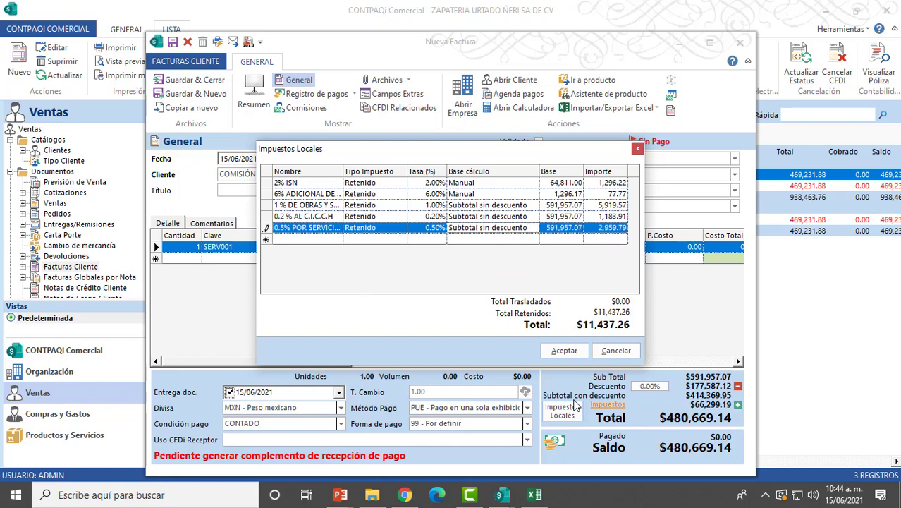
Switch to the Excel worksheet, shrink its window and examine the retention amounts and totals against the invoice's local taxes.
{"action": "left_click", "coordinate": [536, 497]}
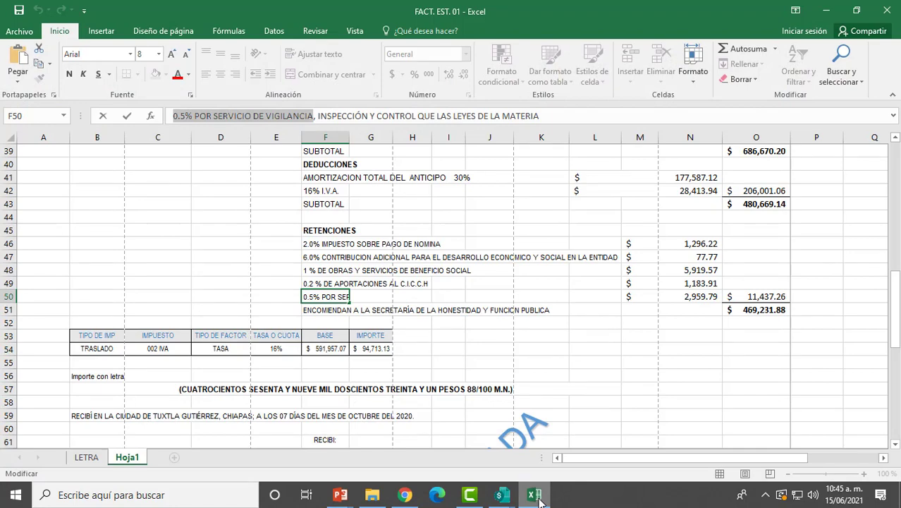
{"action": "left_click", "coordinate": [536, 496]}
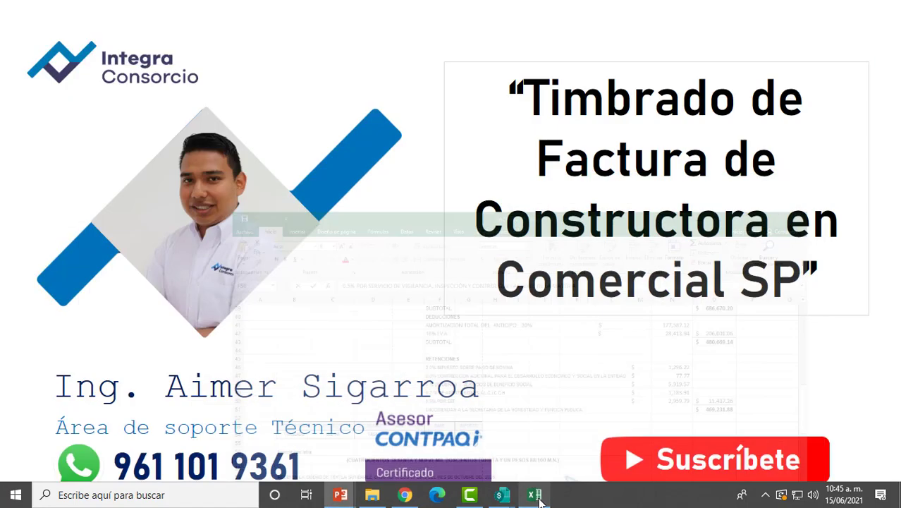
{"action": "mouse_move", "coordinate": [502, 496]}
{"action": "left_click", "coordinate": [581, 446]}
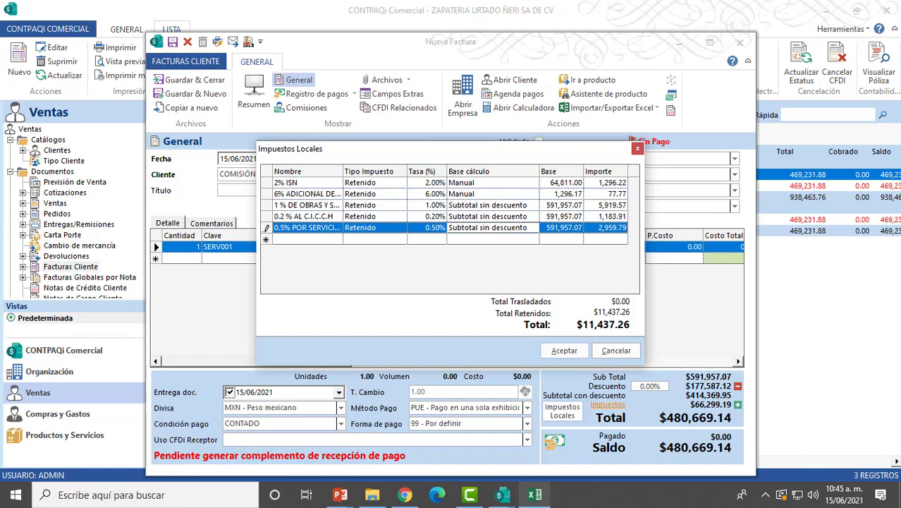
{"action": "left_click", "coordinate": [534, 495]}
{"action": "left_click", "coordinate": [851, 13]}
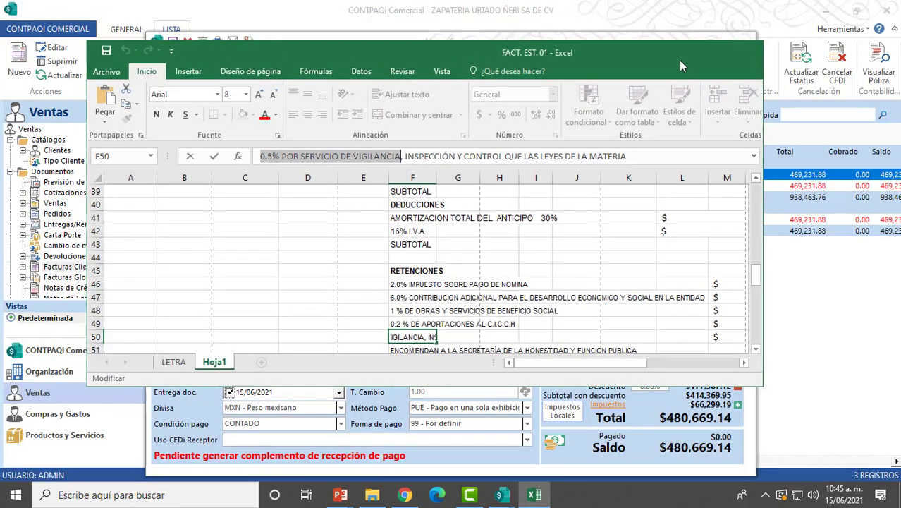
{"action": "left_click_drag", "start_coordinate": [588, 29], "coordinate": [532, 36]}
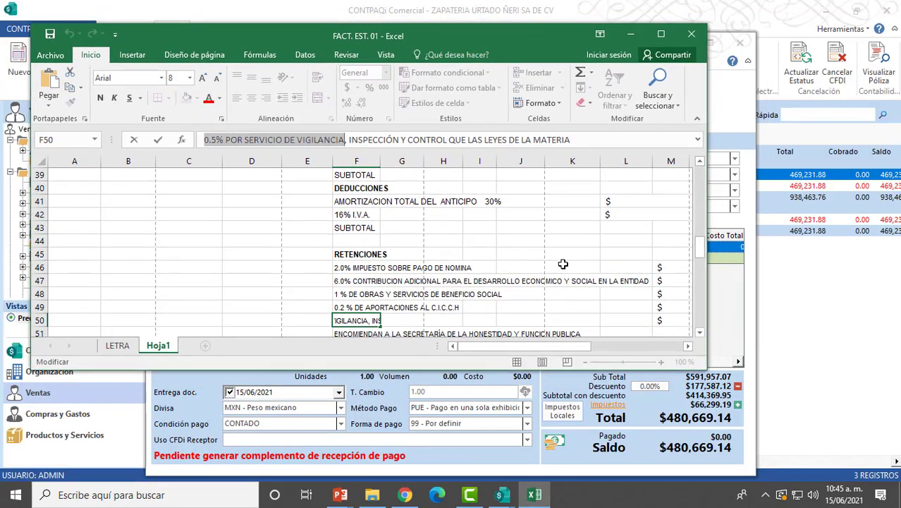
{"action": "left_click_drag", "start_coordinate": [538, 346], "coordinate": [573, 346]}
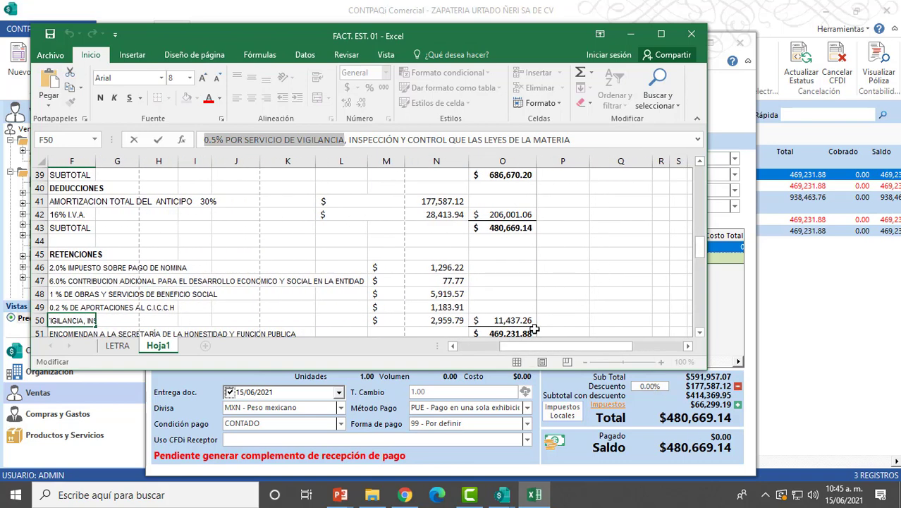
{"action": "left_click", "coordinate": [700, 332]}
{"action": "left_click", "coordinate": [700, 332]}
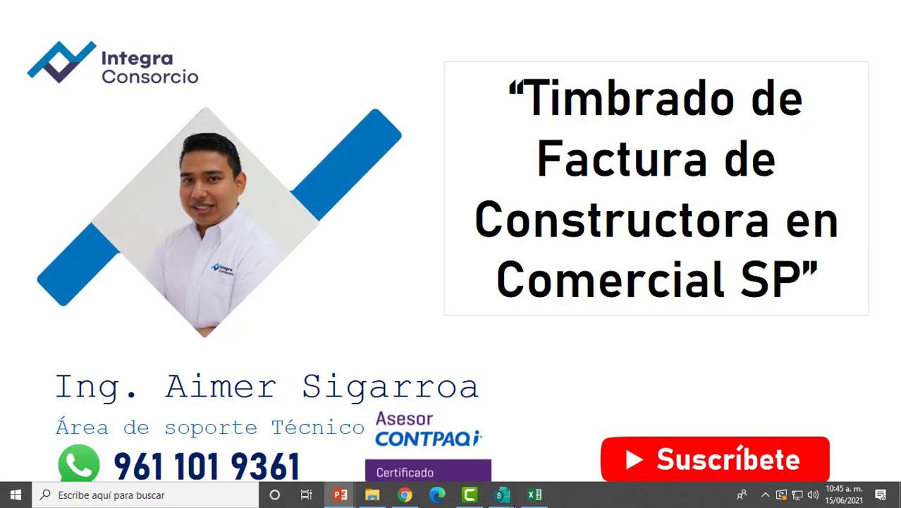
Return to the new invoice, accept the local taxes and compare the invoice total with the worksheet's final total.
{"action": "mouse_move", "coordinate": [503, 495]}
{"action": "left_click", "coordinate": [562, 437]}
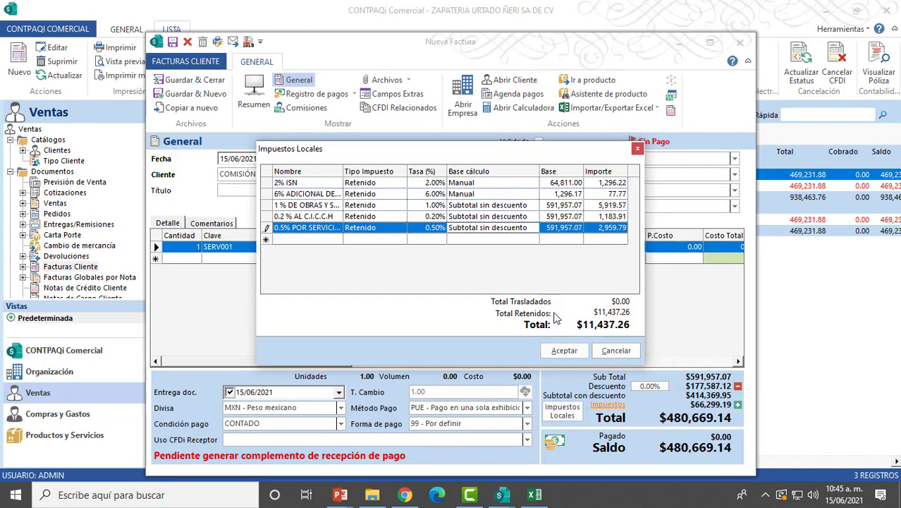
{"action": "left_click", "coordinate": [562, 353]}
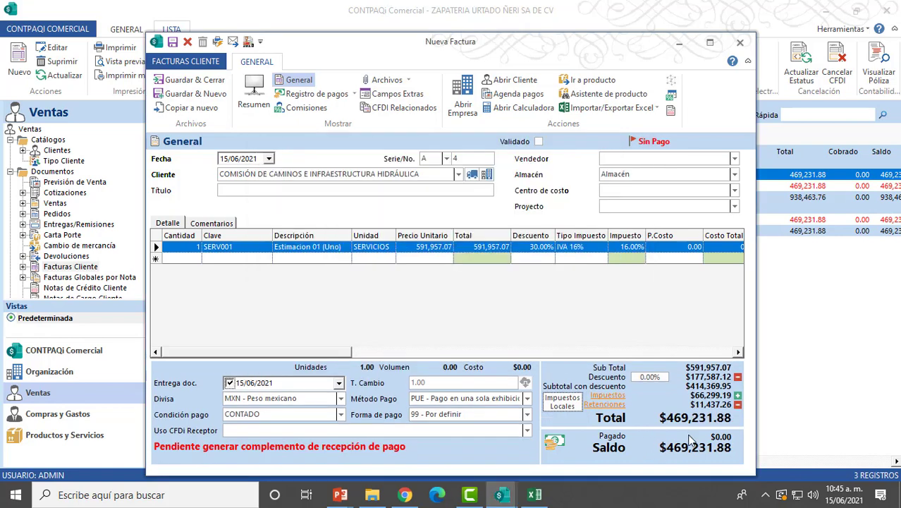
{"action": "left_click", "coordinate": [544, 502]}
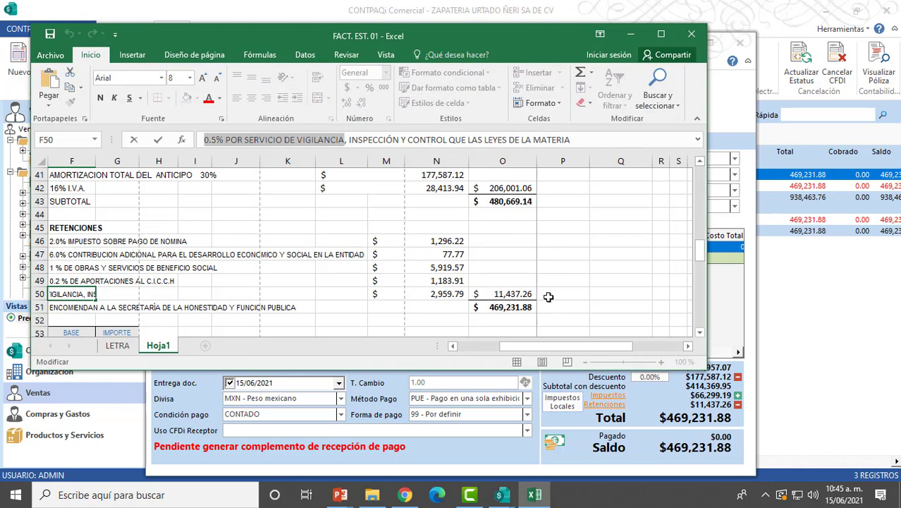
{"action": "left_click", "coordinate": [630, 35]}
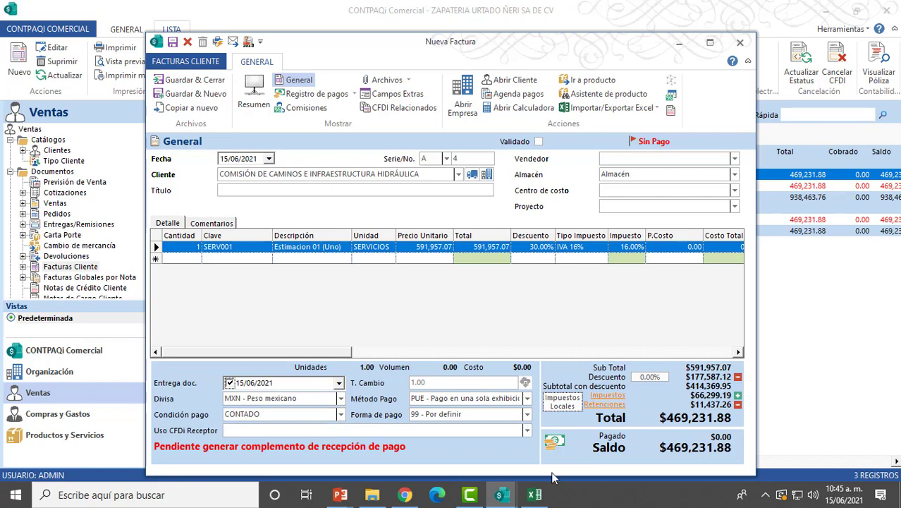
Set the invoice's CFDI use to "I01 - Construcciones" and its payment form to "03 - Transferencia electrónica de fondos".
{"action": "left_click", "coordinate": [526, 430]}
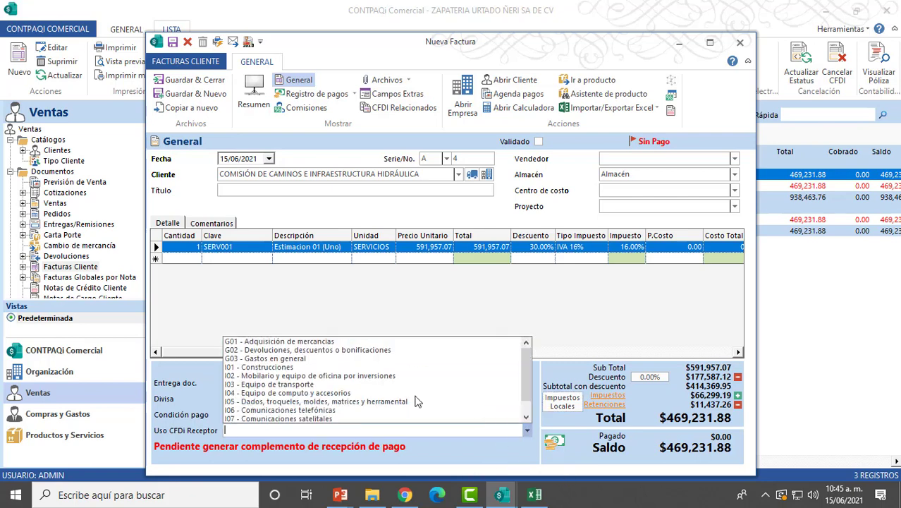
{"action": "left_click", "coordinate": [265, 367]}
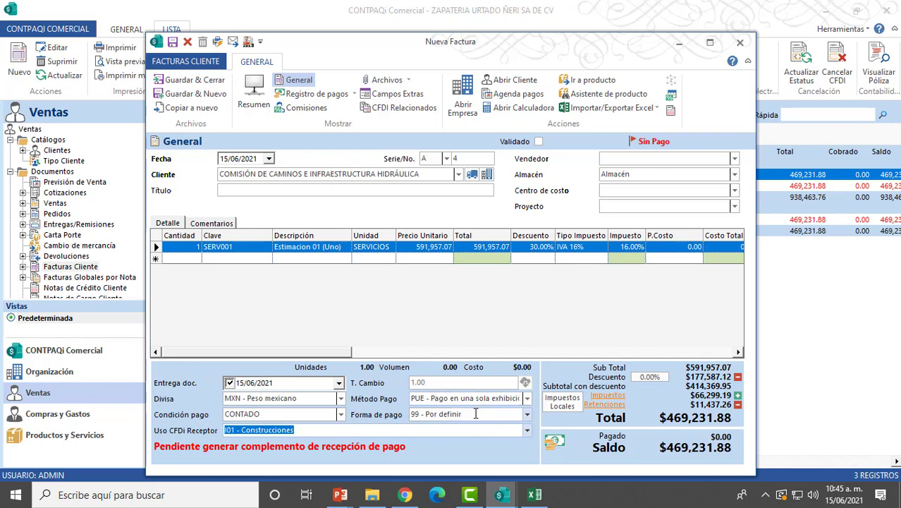
{"action": "left_click", "coordinate": [526, 414]}
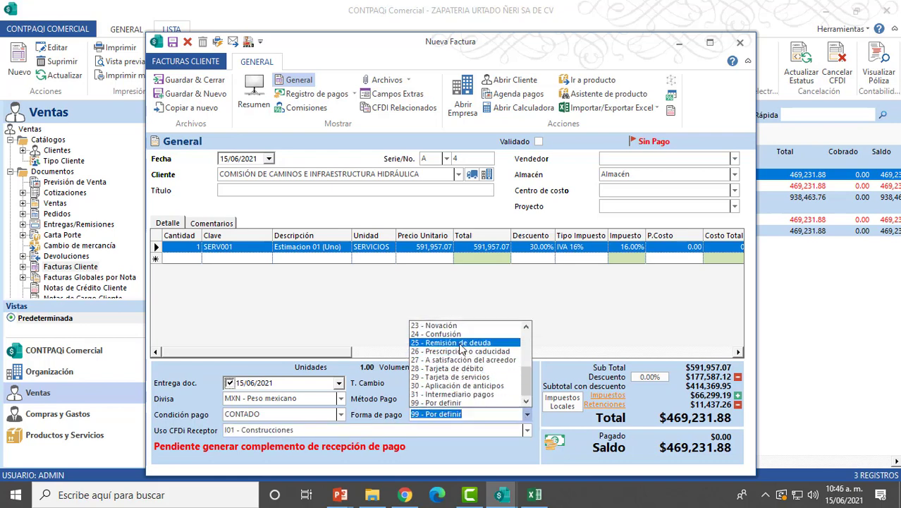
{"action": "scroll", "coordinate": [466, 366], "scroll_direction": "up", "scroll_amount": 4}
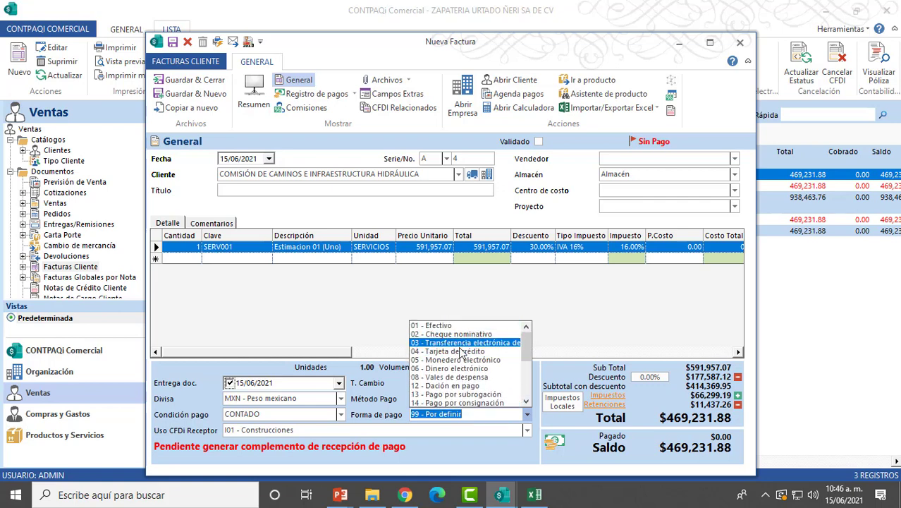
{"action": "left_click", "coordinate": [460, 343]}
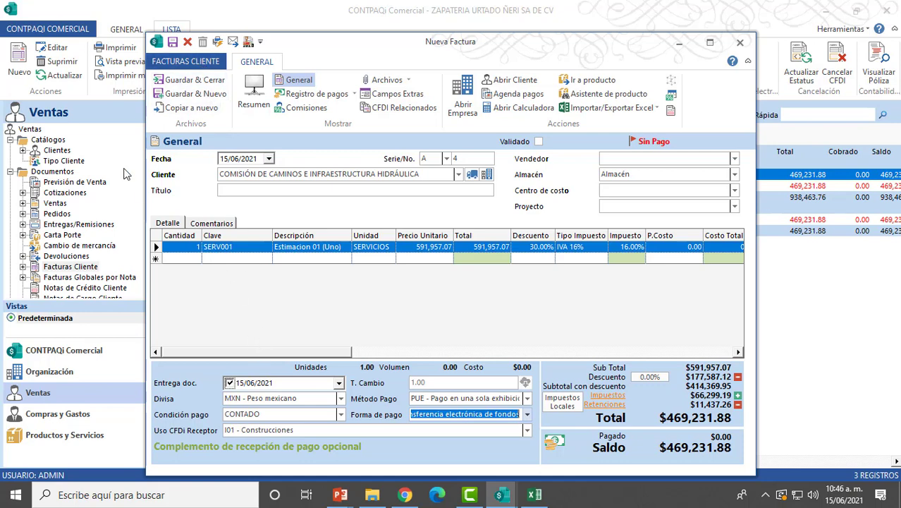
Stamp the invoice's CFDI, accepting the negative movements warning and using the "5 retenciones" print format.
{"action": "left_click", "coordinate": [185, 61]}
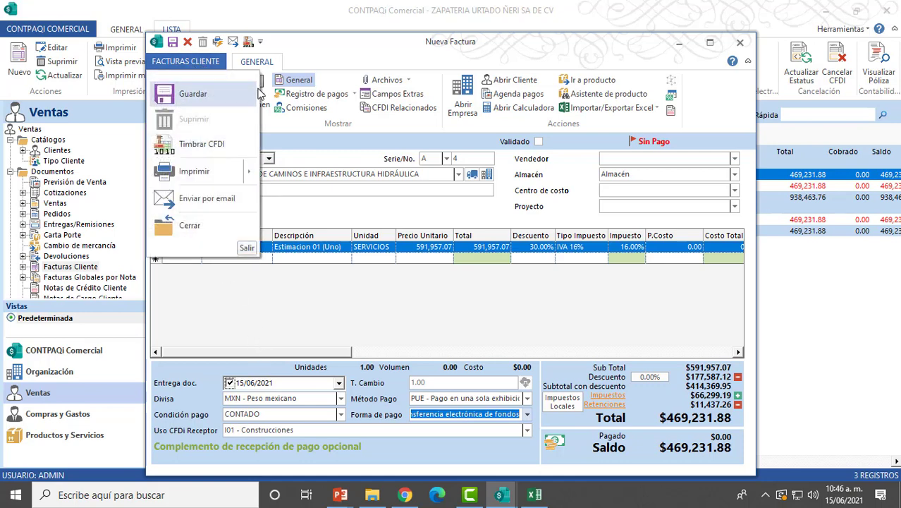
{"action": "left_click", "coordinate": [233, 151]}
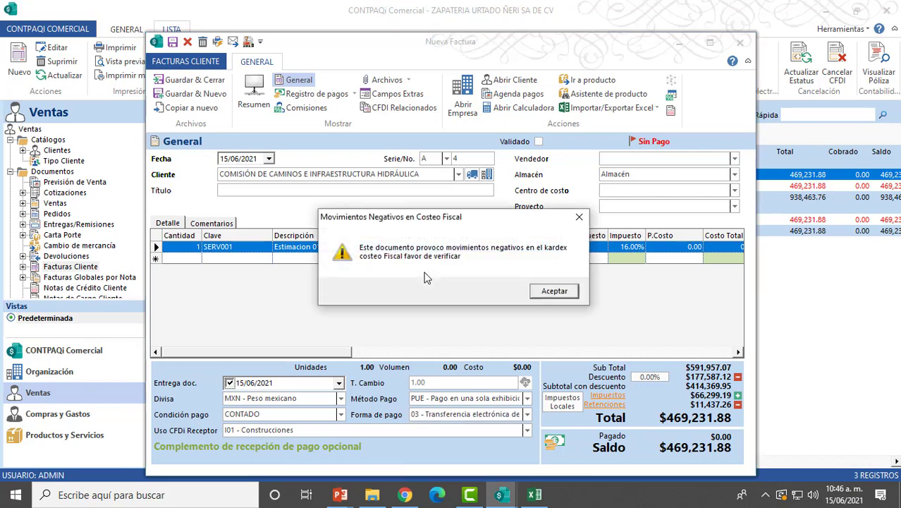
{"action": "left_click", "coordinate": [552, 291]}
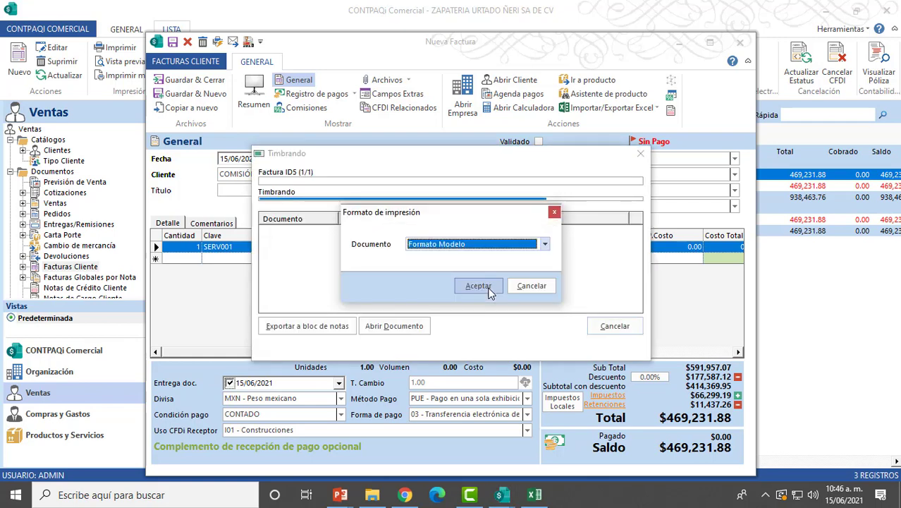
{"action": "left_click", "coordinate": [544, 244]}
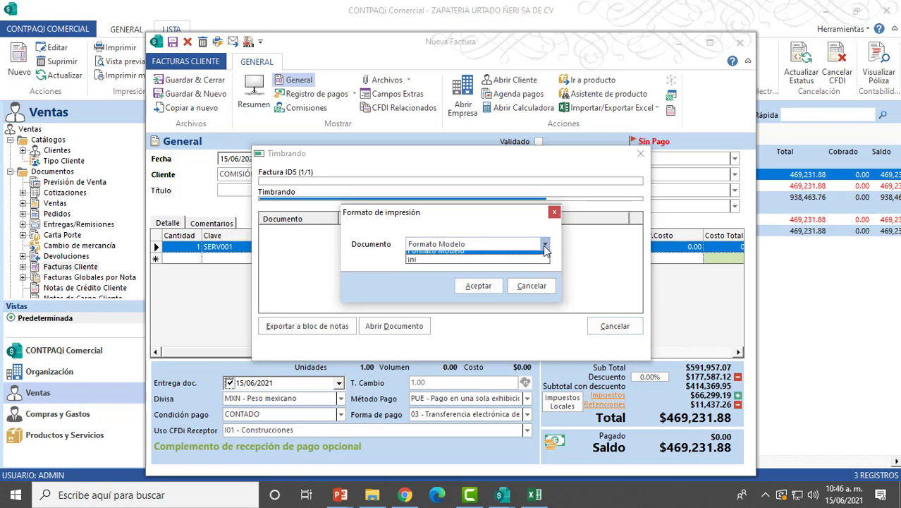
{"action": "left_click", "coordinate": [437, 256]}
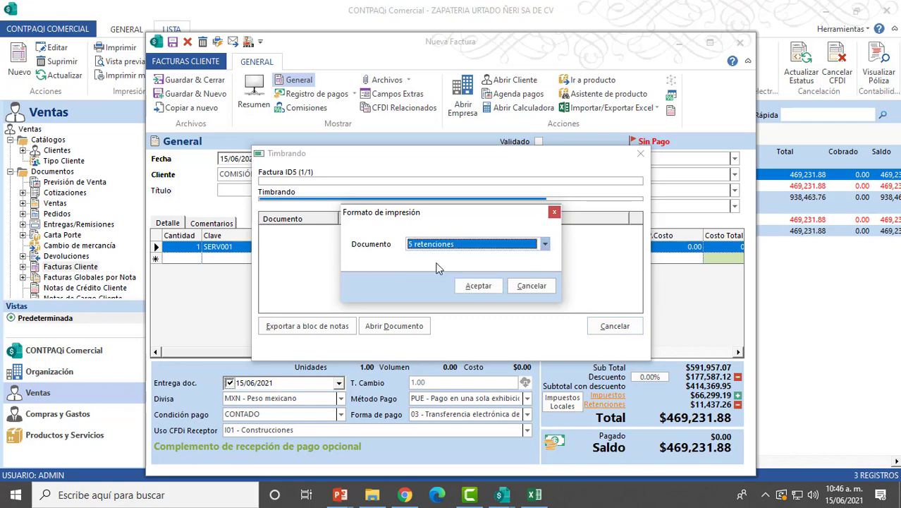
{"action": "left_click", "coordinate": [479, 285]}
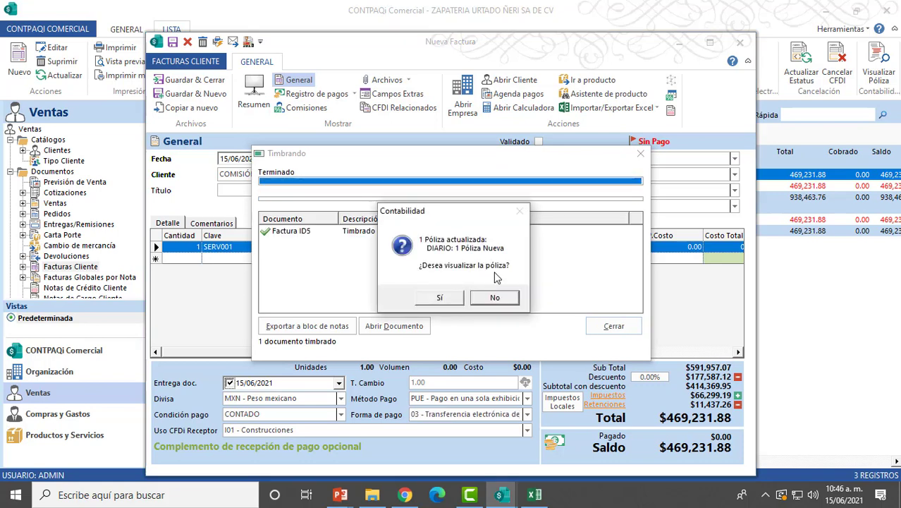
Decline viewing the generated accounting policy and close the stamping results.
{"action": "left_click", "coordinate": [498, 299]}
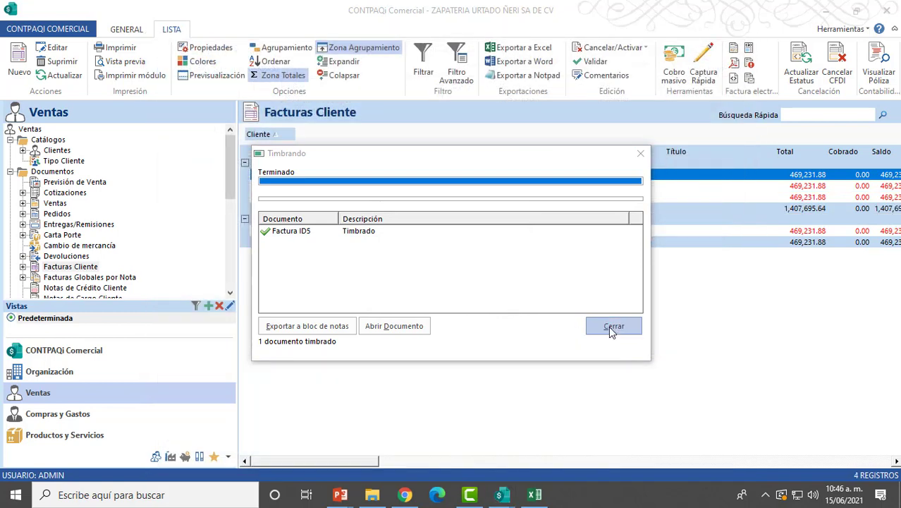
{"action": "left_click", "coordinate": [610, 328]}
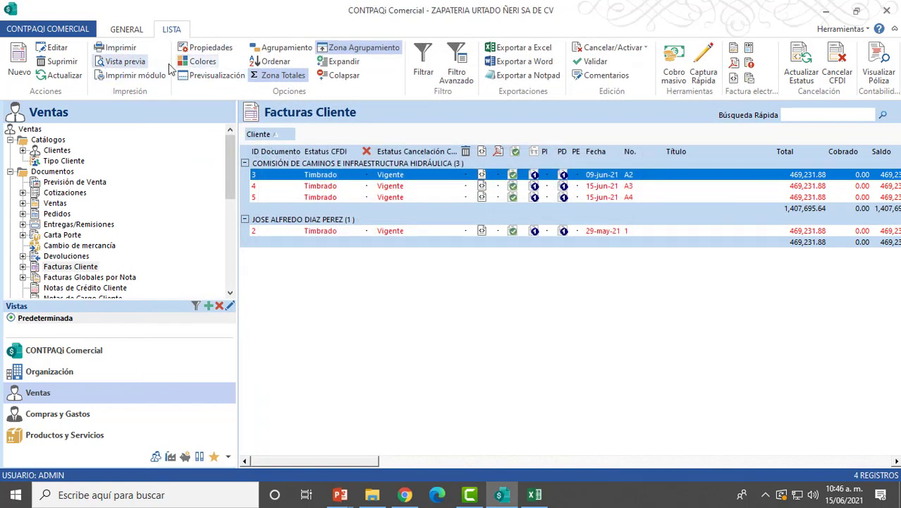
{"action": "left_click", "coordinate": [333, 187]}
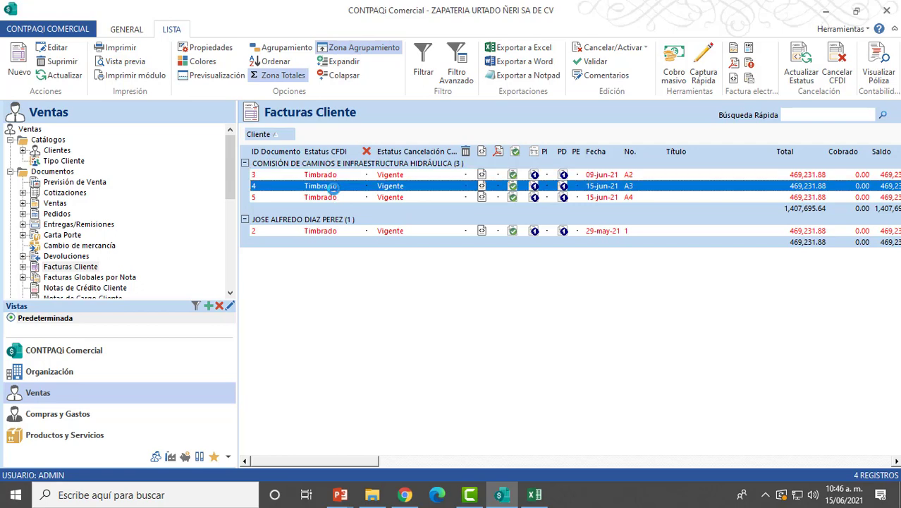
{"action": "double_click", "coordinate": [332, 187]}
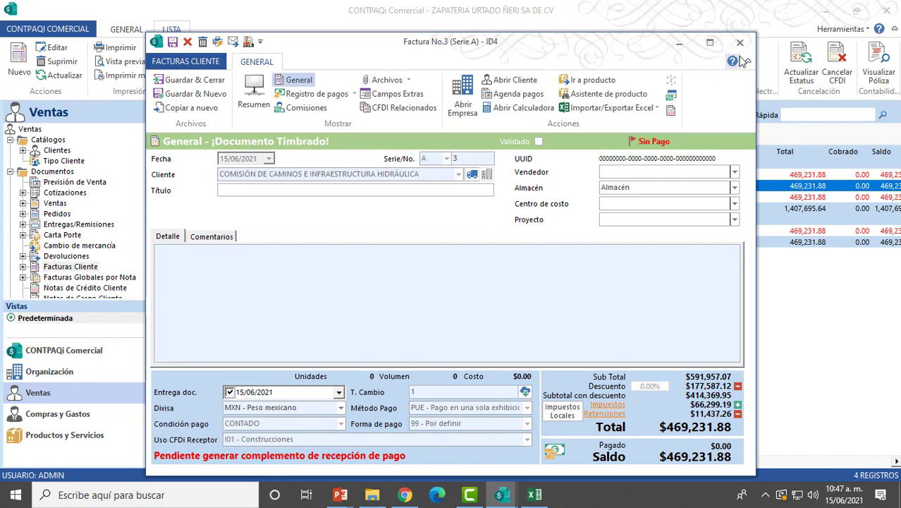
{"action": "left_click", "coordinate": [740, 43]}
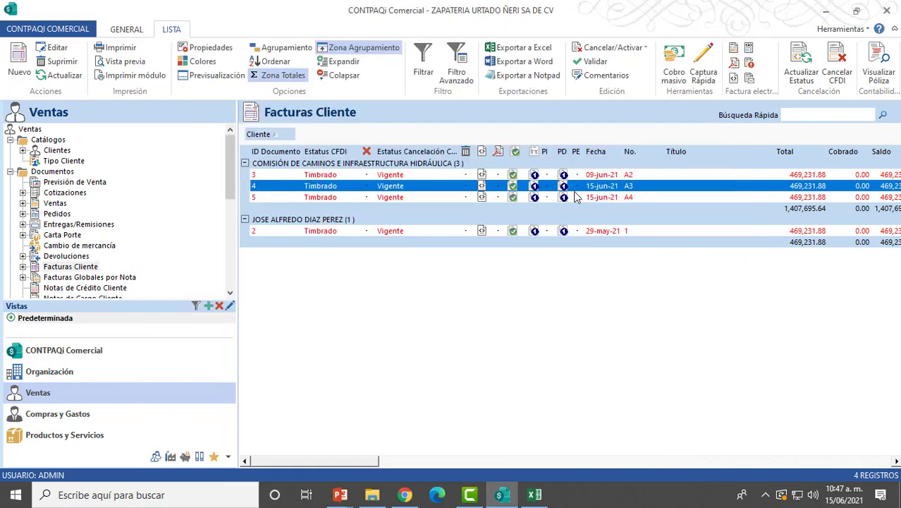
Open stamped invoice A4 from the customer invoice list and preview its printout in the "5 retenciones" format.
{"action": "left_click", "coordinate": [577, 197]}
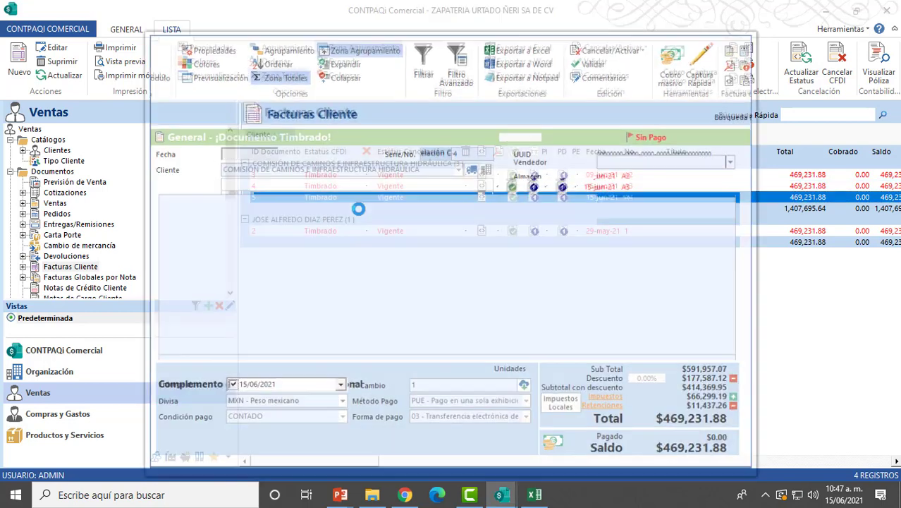
{"action": "left_click", "coordinate": [186, 61]}
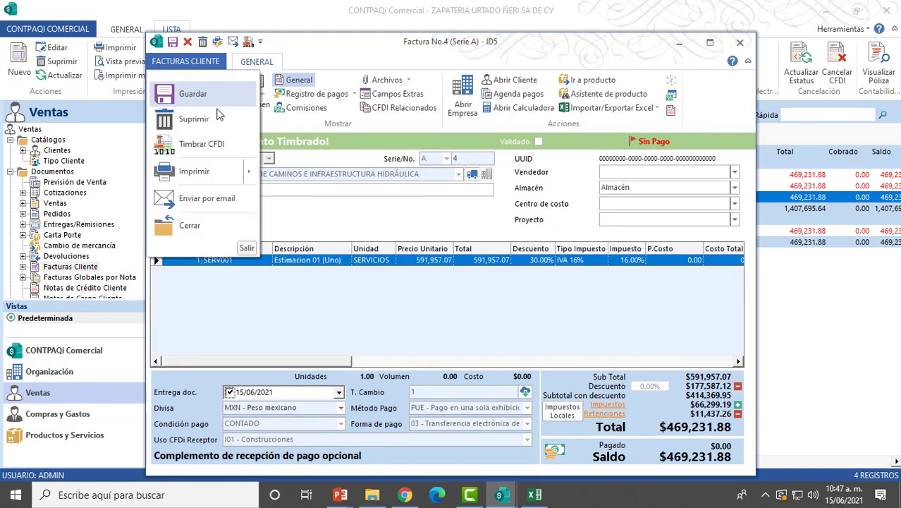
{"action": "mouse_move", "coordinate": [252, 175]}
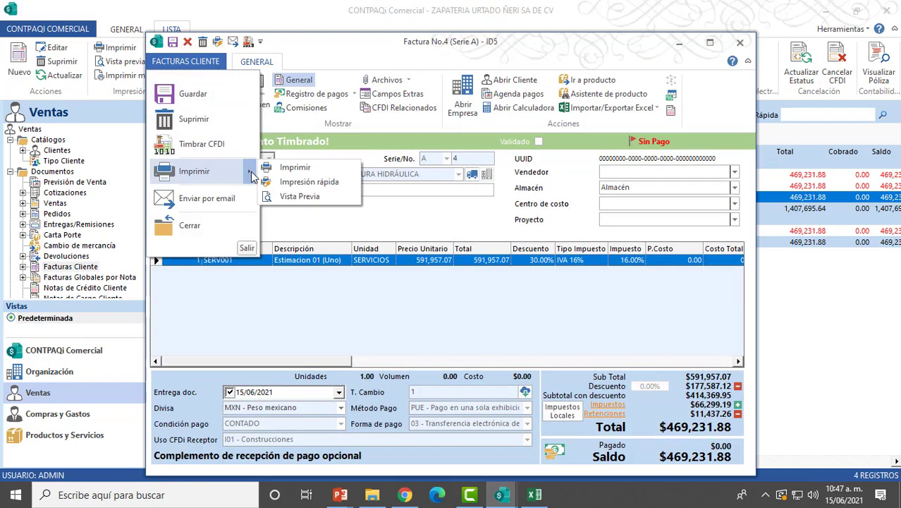
{"action": "left_click", "coordinate": [310, 181]}
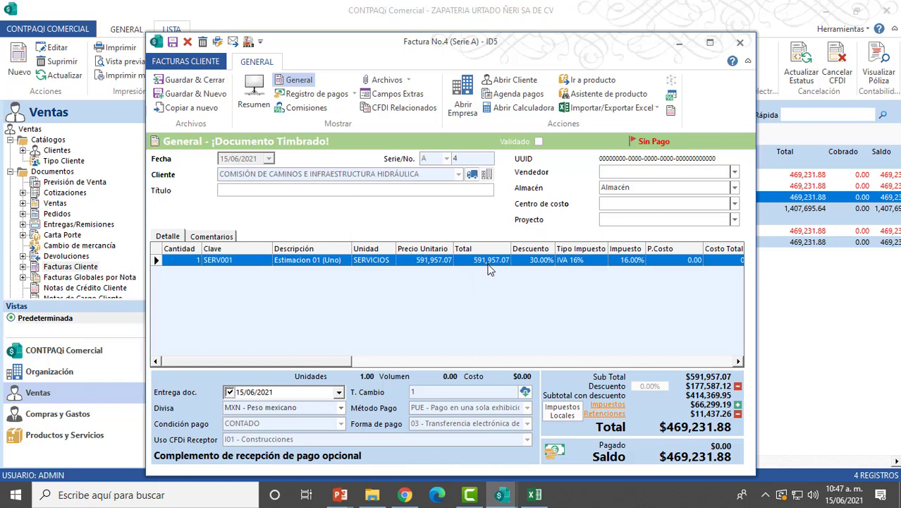
{"action": "left_click", "coordinate": [440, 258]}
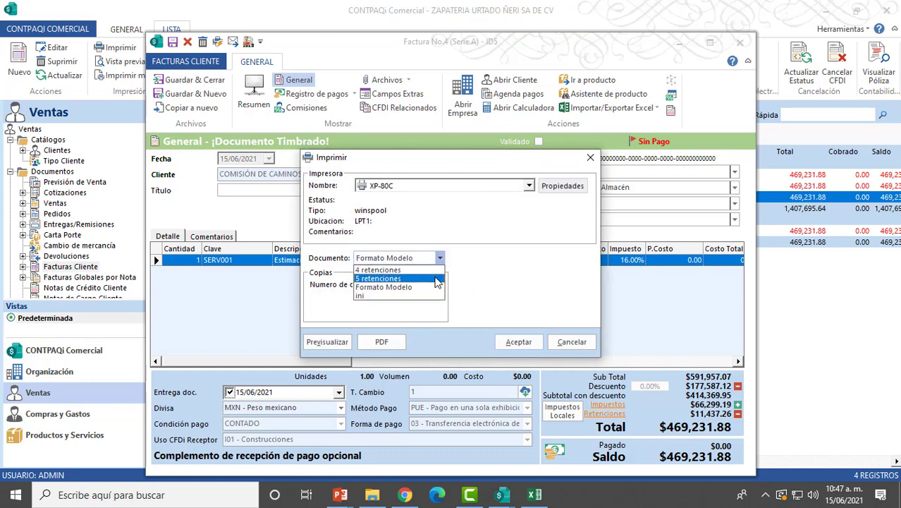
{"action": "left_click", "coordinate": [399, 278]}
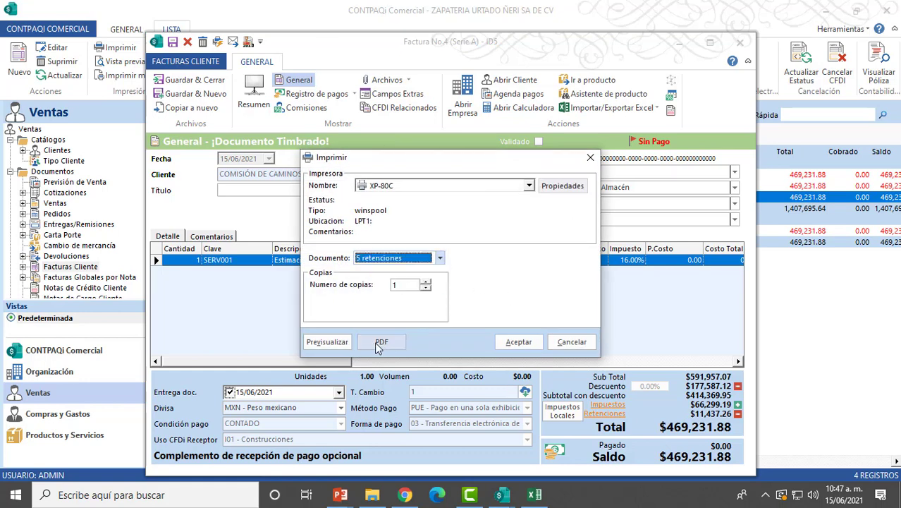
{"action": "left_click", "coordinate": [348, 343]}
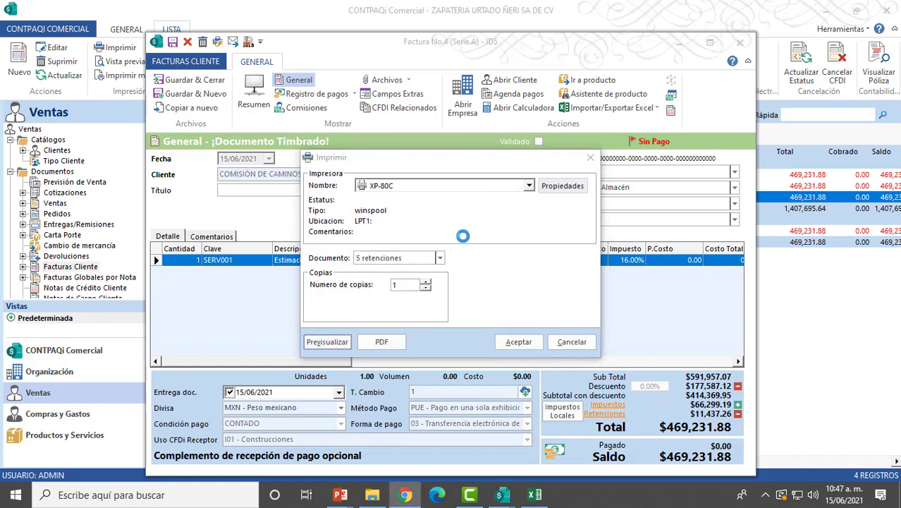
Examine the invoice preview's payment data, estimate description, tax breakdown, local retentions, total and digital seals.
{"action": "scroll", "coordinate": [486, 260], "scroll_direction": "down", "scroll_amount": 4}
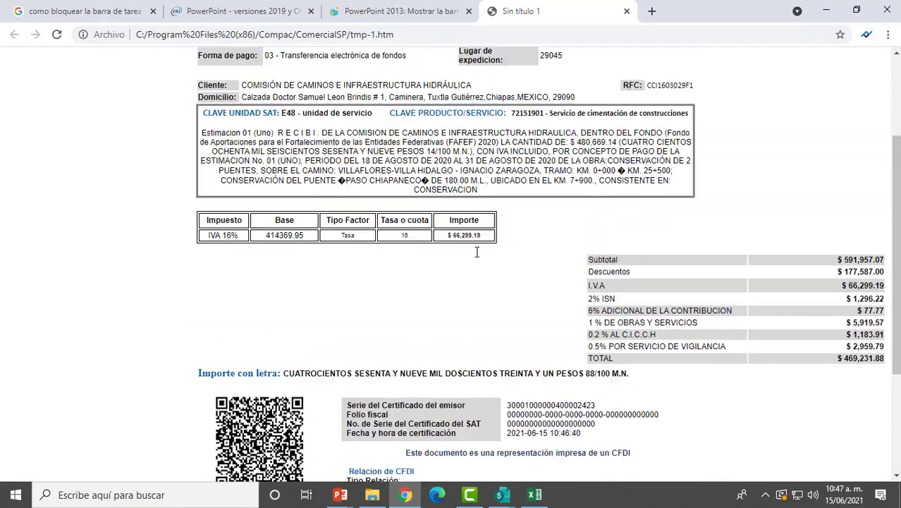
{"action": "scroll", "coordinate": [632, 308], "scroll_direction": "up", "scroll_amount": 3}
{"action": "scroll", "coordinate": [633, 310], "scroll_direction": "down", "scroll_amount": 2}
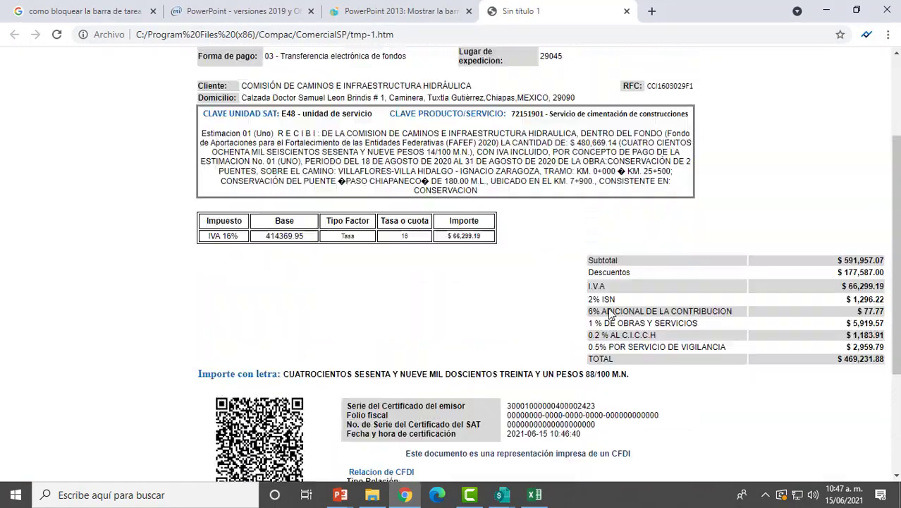
{"action": "scroll", "coordinate": [634, 314], "scroll_direction": "up", "scroll_amount": 2}
{"action": "scroll", "coordinate": [635, 317], "scroll_direction": "down", "scroll_amount": 5}
{"action": "scroll", "coordinate": [578, 312], "scroll_direction": "up", "scroll_amount": 4}
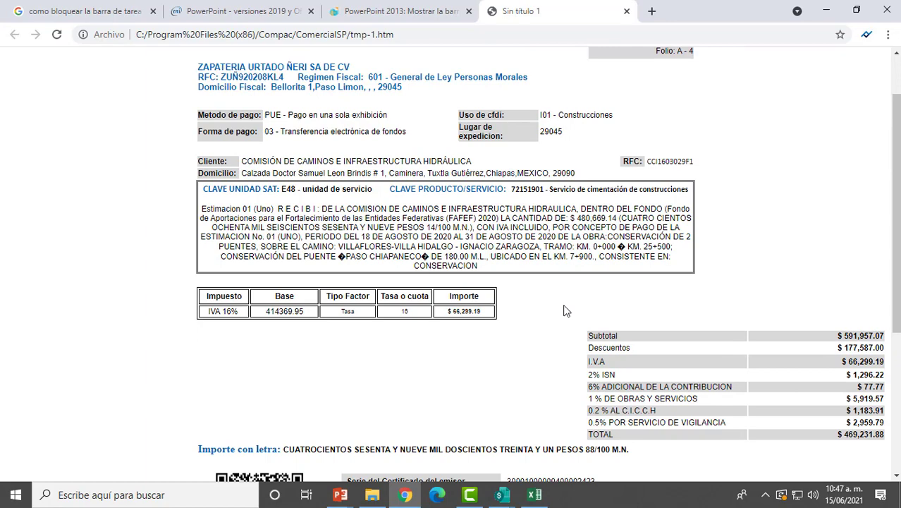
{"action": "scroll", "coordinate": [564, 310], "scroll_direction": "down", "scroll_amount": 4}
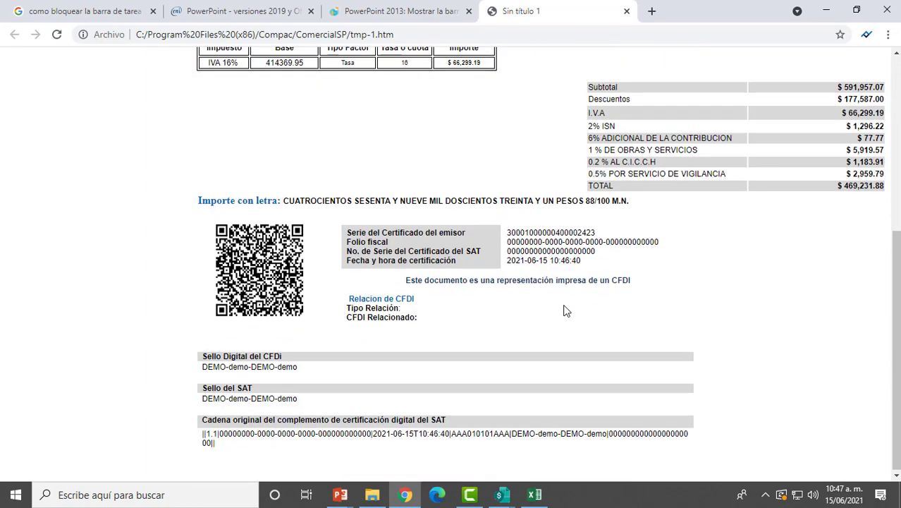
{"action": "scroll", "coordinate": [566, 311], "scroll_direction": "up", "scroll_amount": 5}
Close the invoice preview and print one copy on the XP-80C printer with the "5 retenciones" format.
{"action": "left_click", "coordinate": [626, 11]}
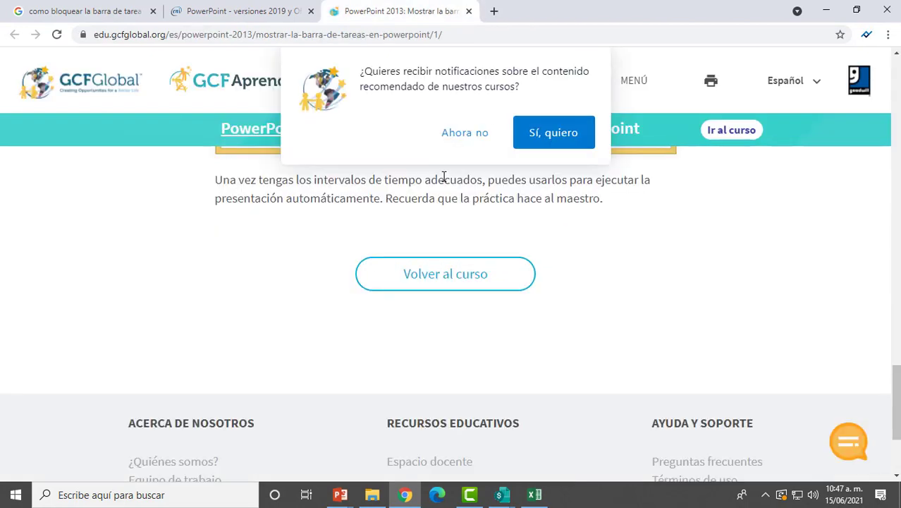
{"action": "left_click", "coordinate": [828, 11]}
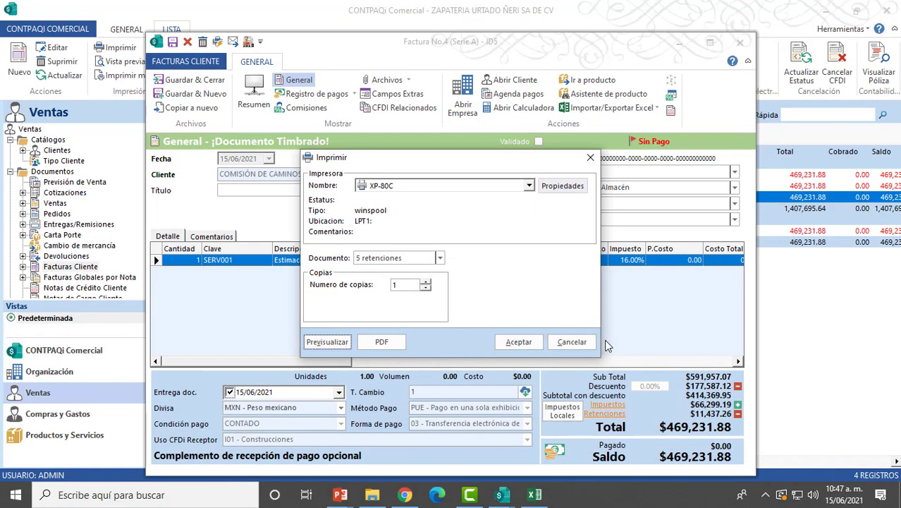
{"action": "left_click", "coordinate": [527, 341]}
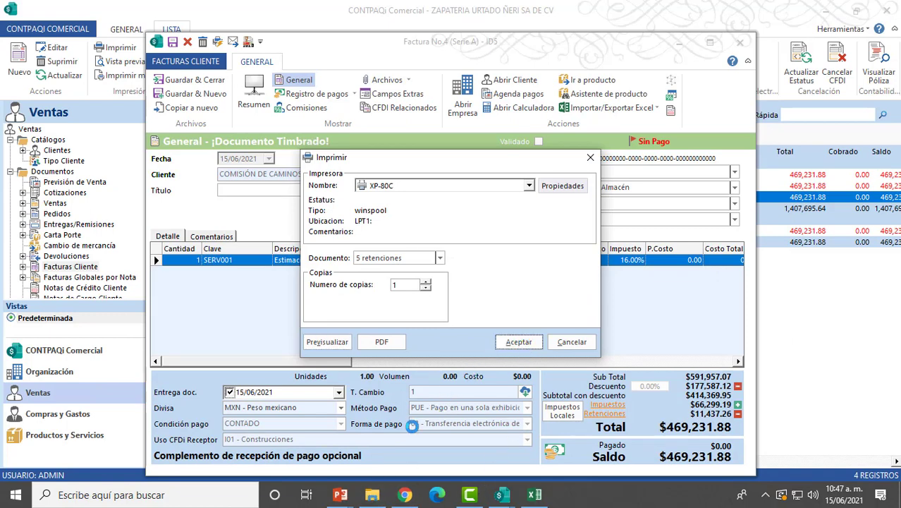
Switch to the running PowerPoint slide show and advance to the closing "¿Dudas?" contact slide.
{"action": "mouse_move", "coordinate": [347, 493]}
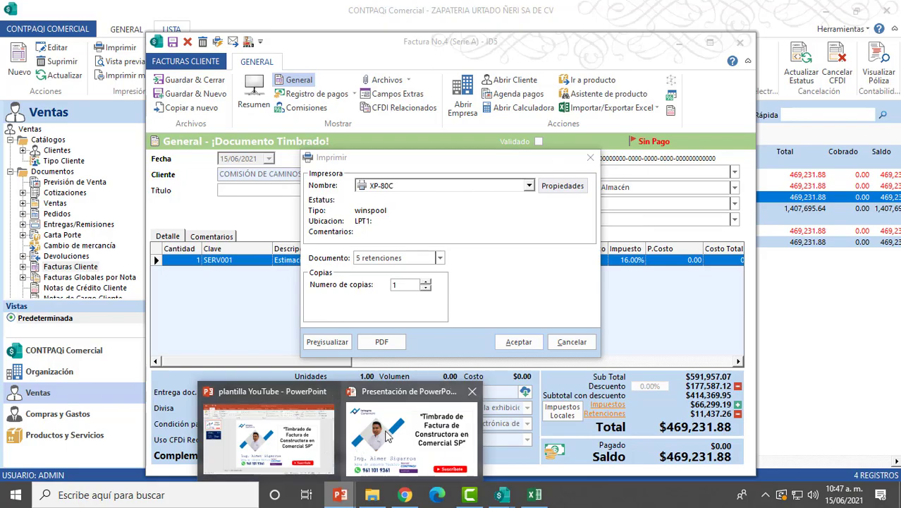
{"action": "left_click", "coordinate": [389, 435]}
{"action": "key", "text": "Right"}
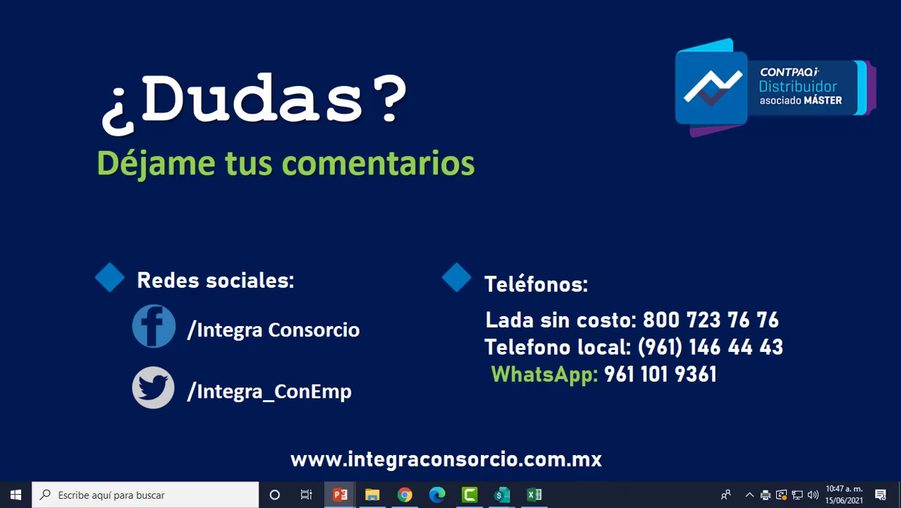